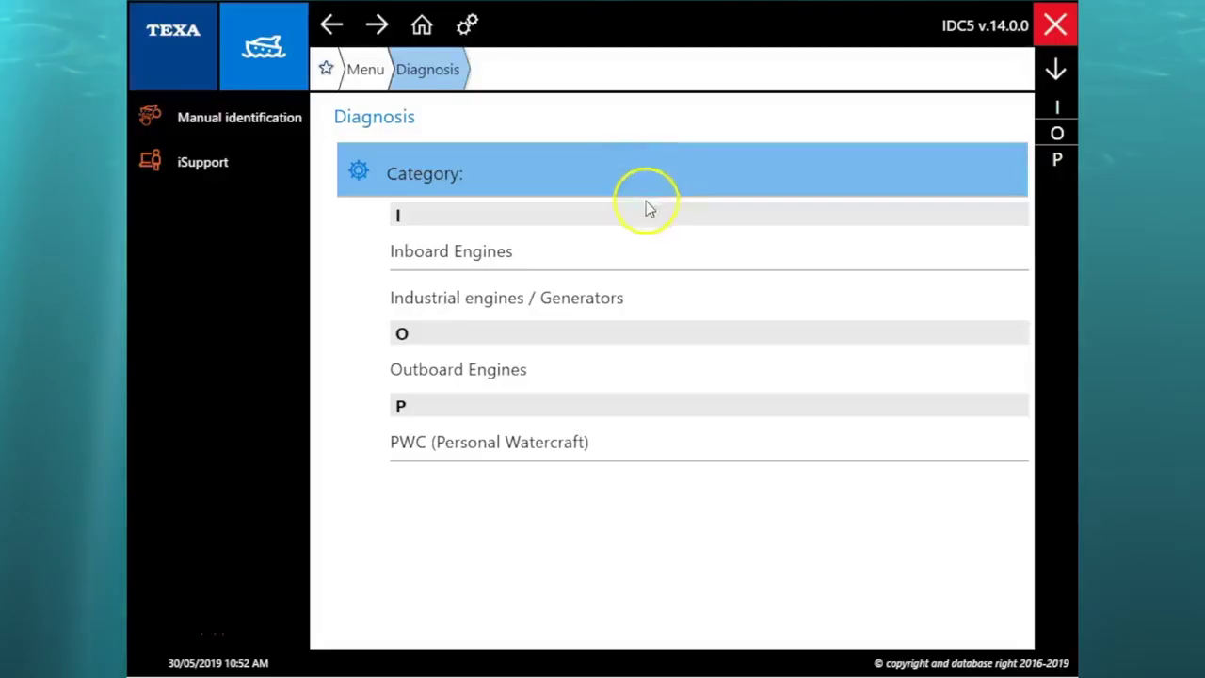
- Select Inboard Engines, make MERCRUISER, model 8.2L MAG MPI for diagnosis
click(644, 250)
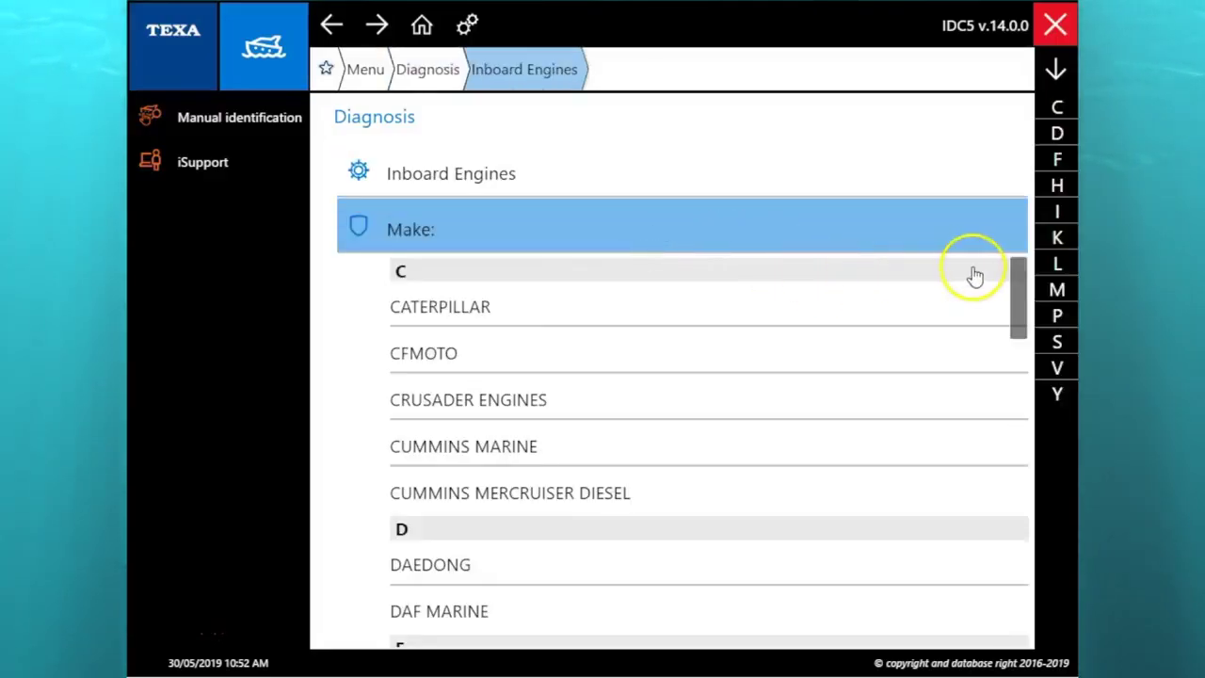
click(1056, 292)
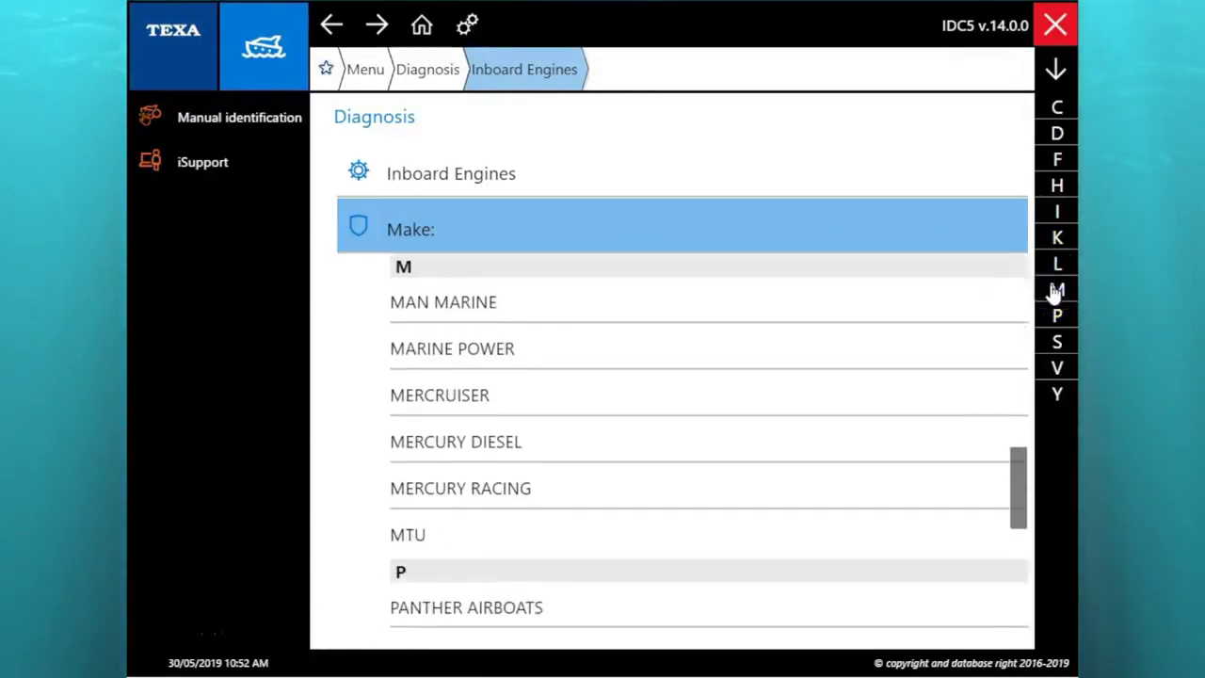
click(761, 400)
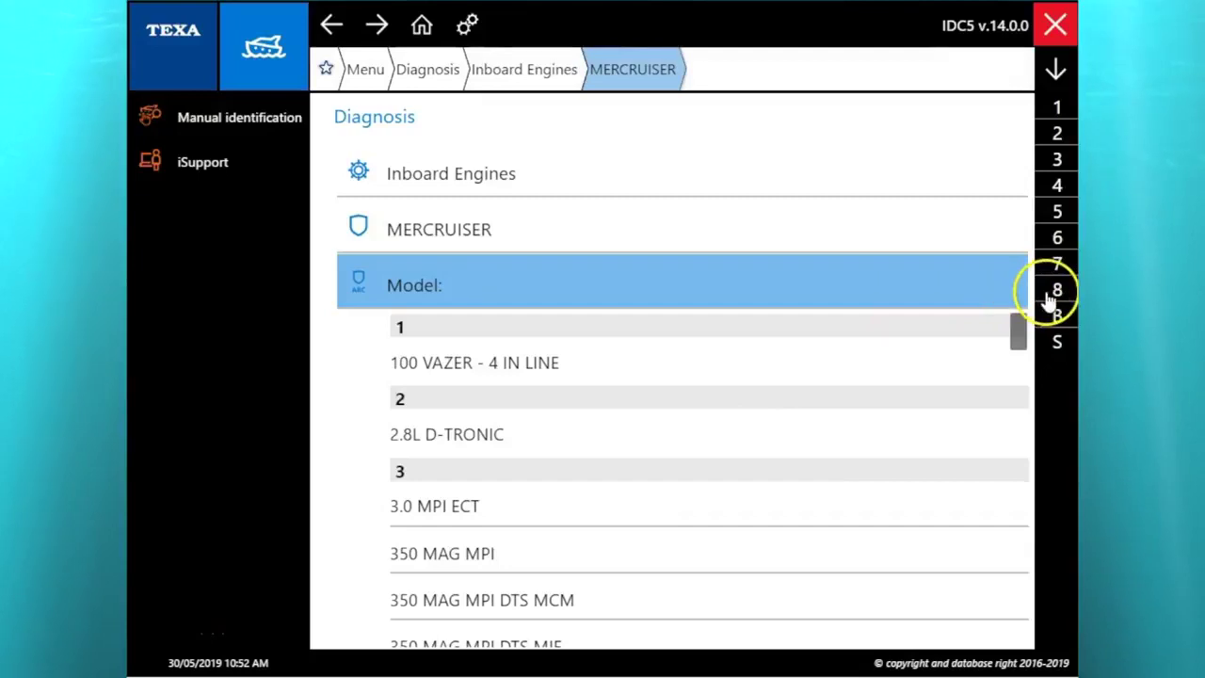
click(1056, 293)
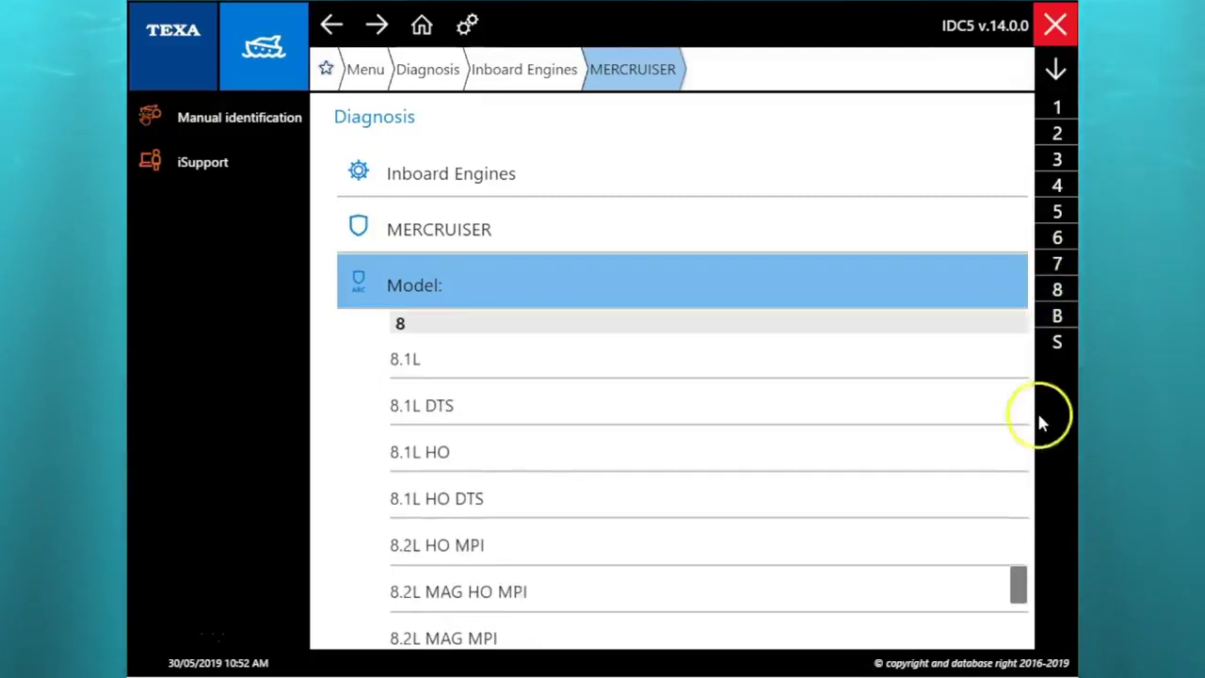
drag(1018, 581, 1017, 603)
click(807, 476)
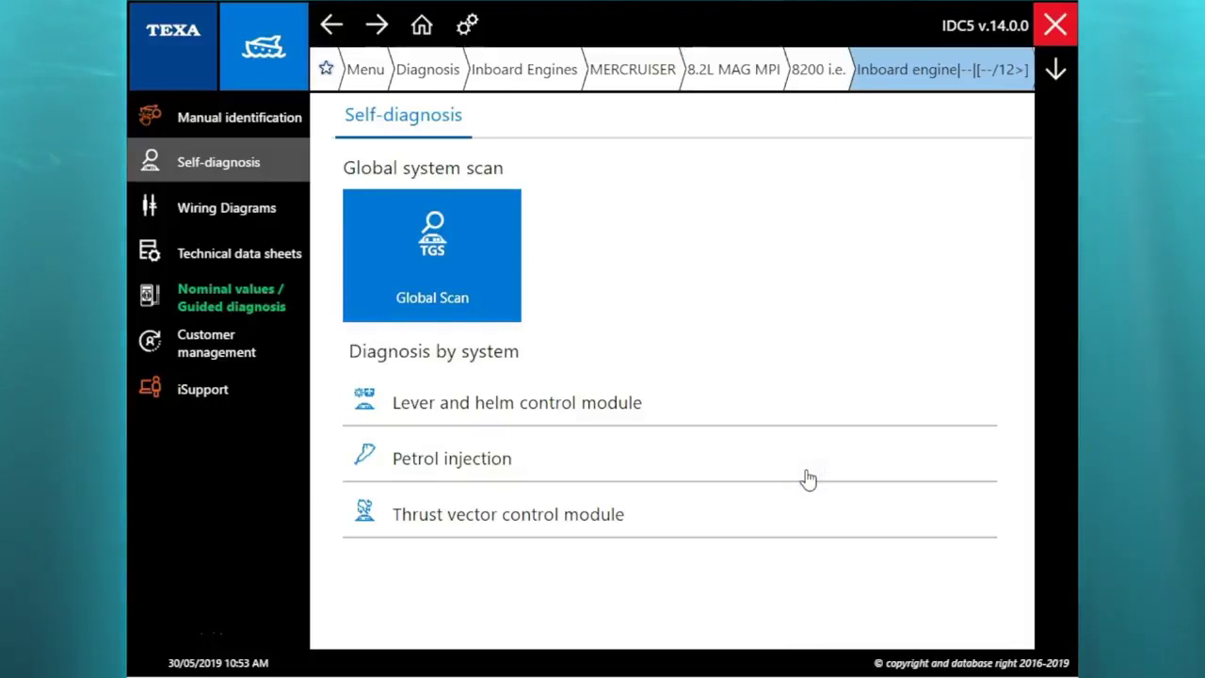
- Start Visteon PCM 09 petrol injection diagnosis on CAN node with the AM01 CAN + AM25 + Terminator cable
click(798, 458)
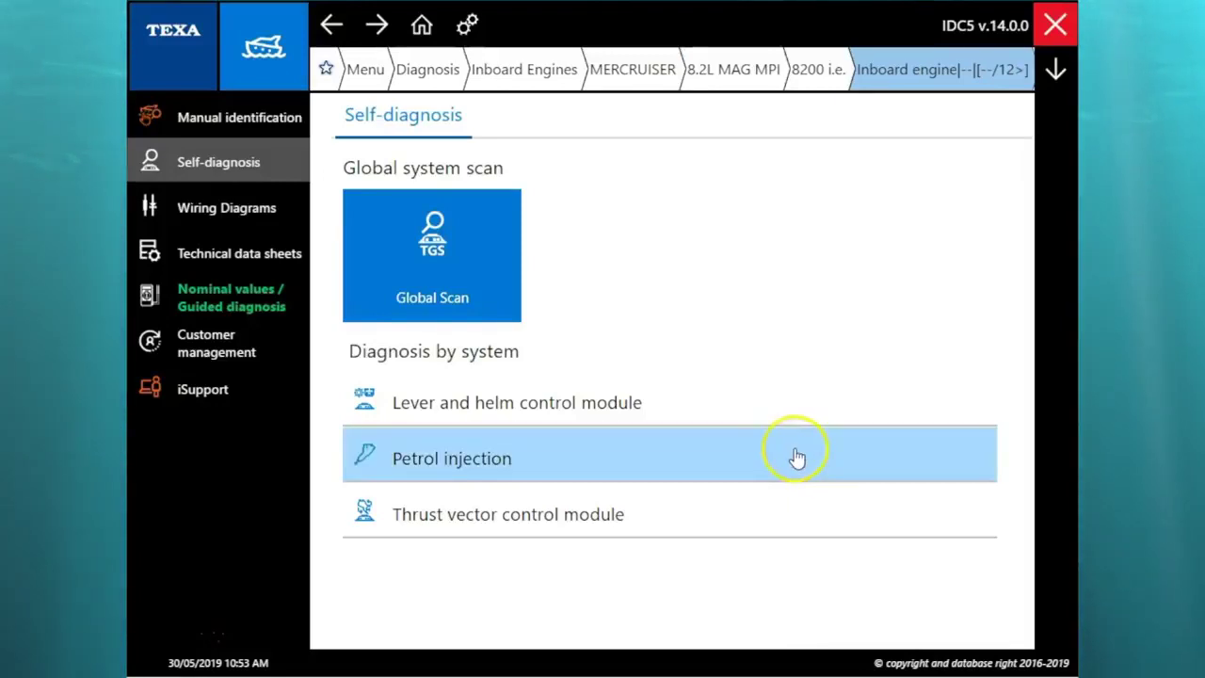
click(796, 455)
click(843, 514)
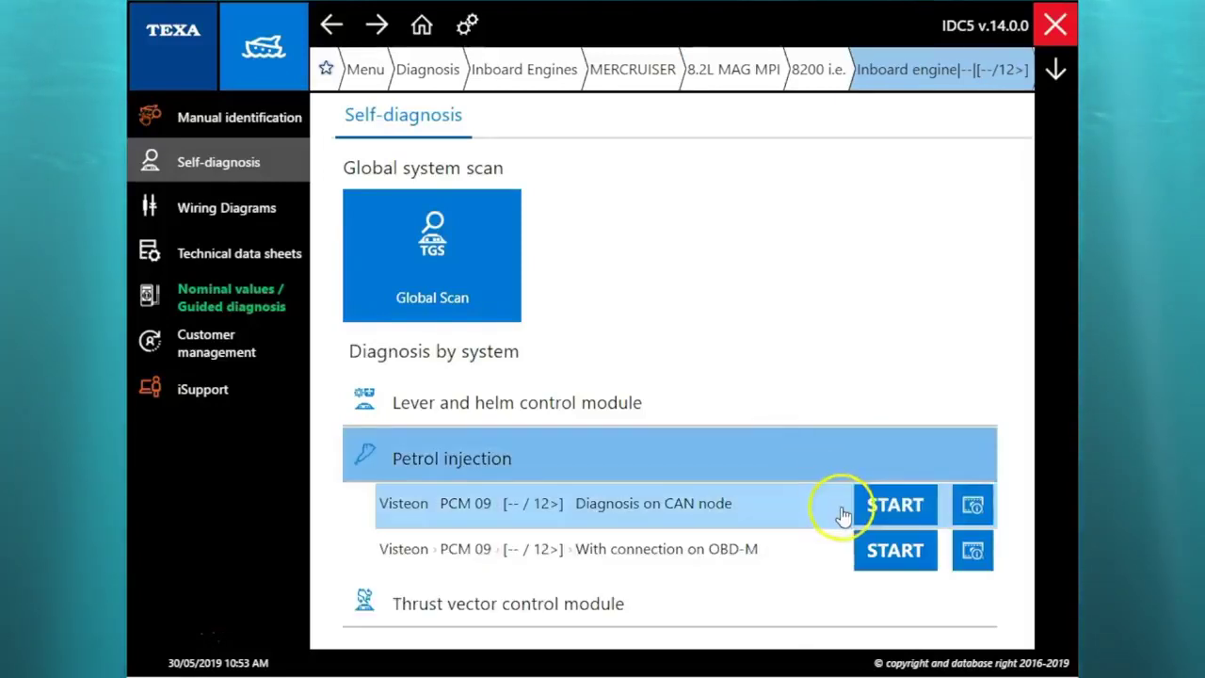
click(894, 513)
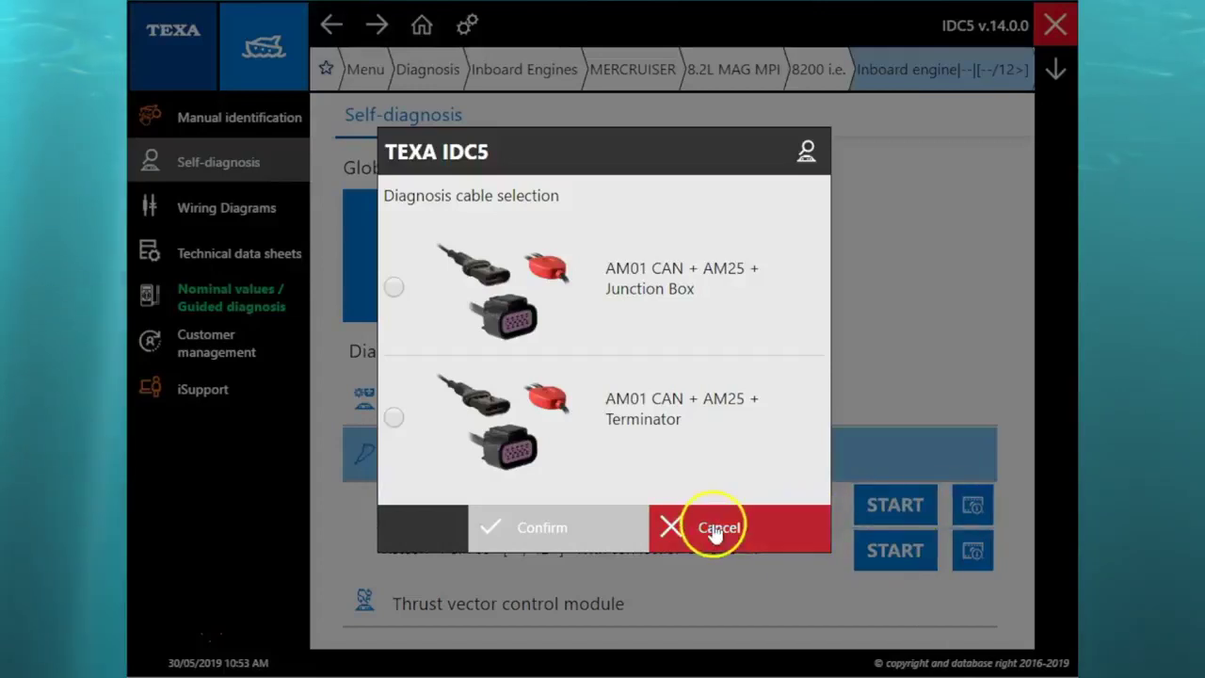
click(497, 454)
click(526, 533)
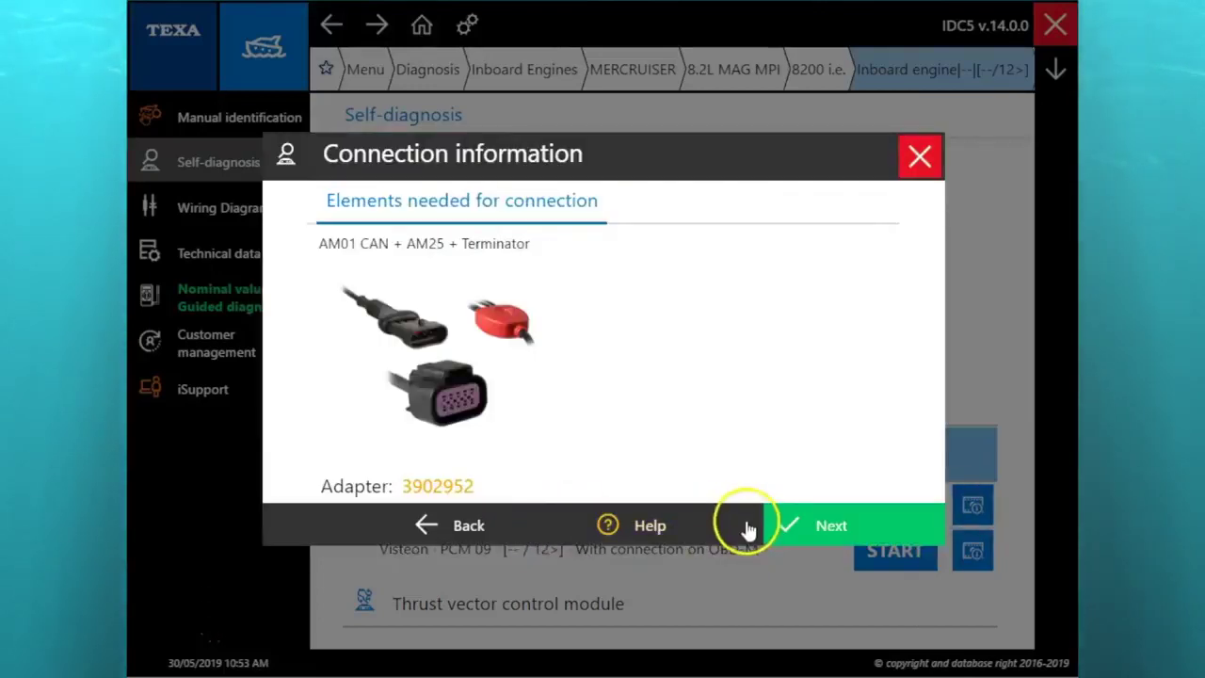
click(803, 527)
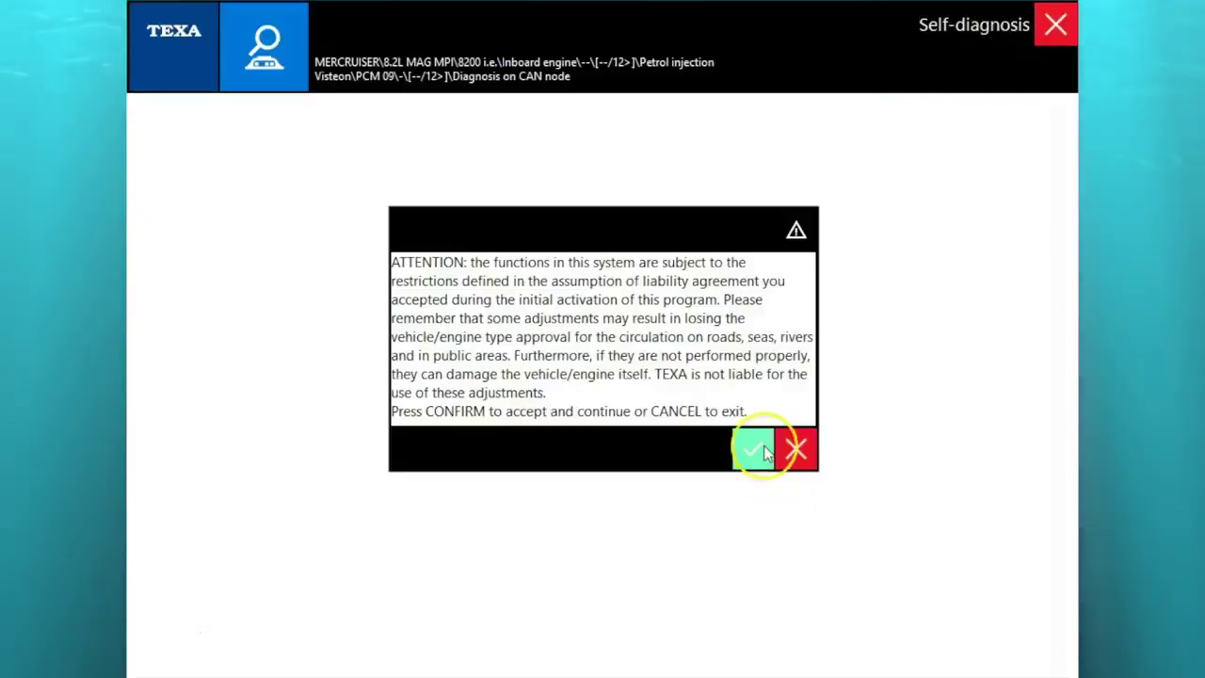
- Accept the warning, scan with ignition on, and view active fault 976's code 237
click(758, 450)
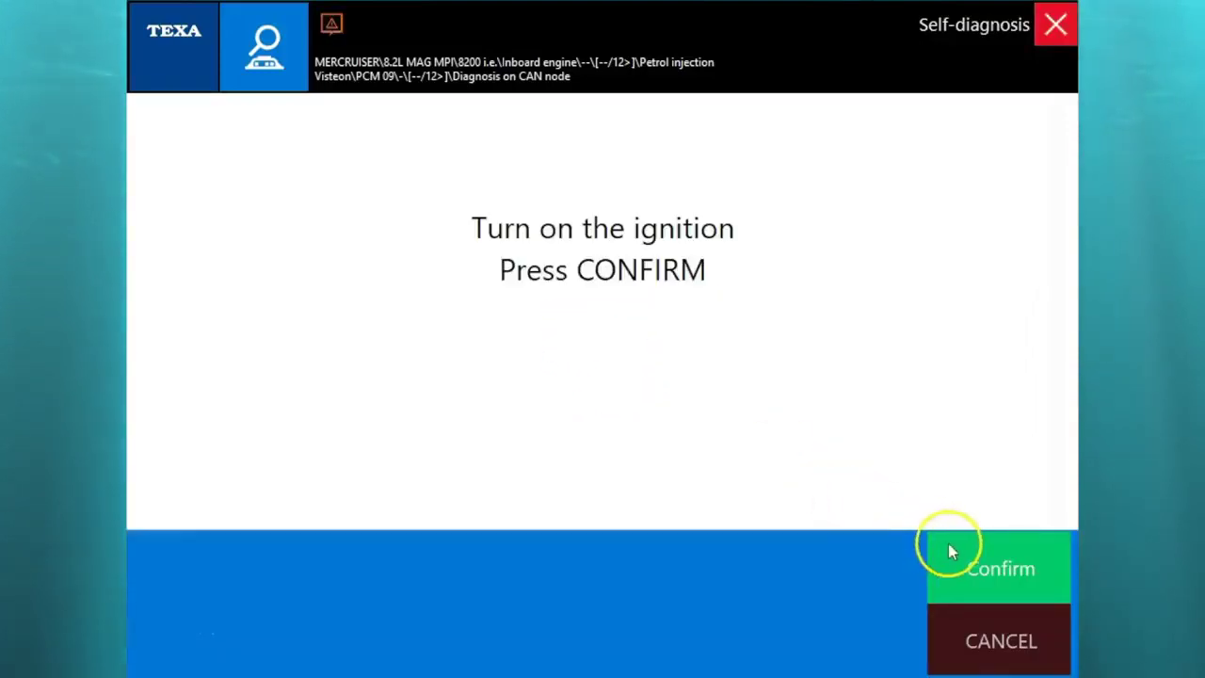
click(982, 565)
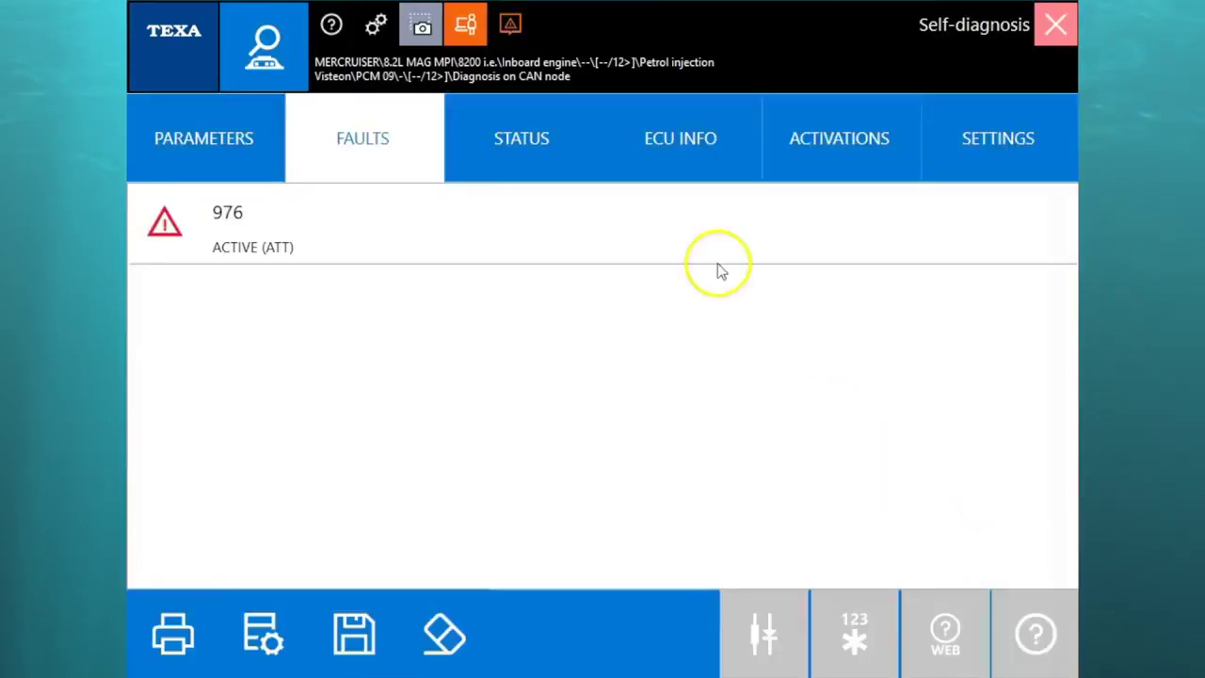
click(689, 238)
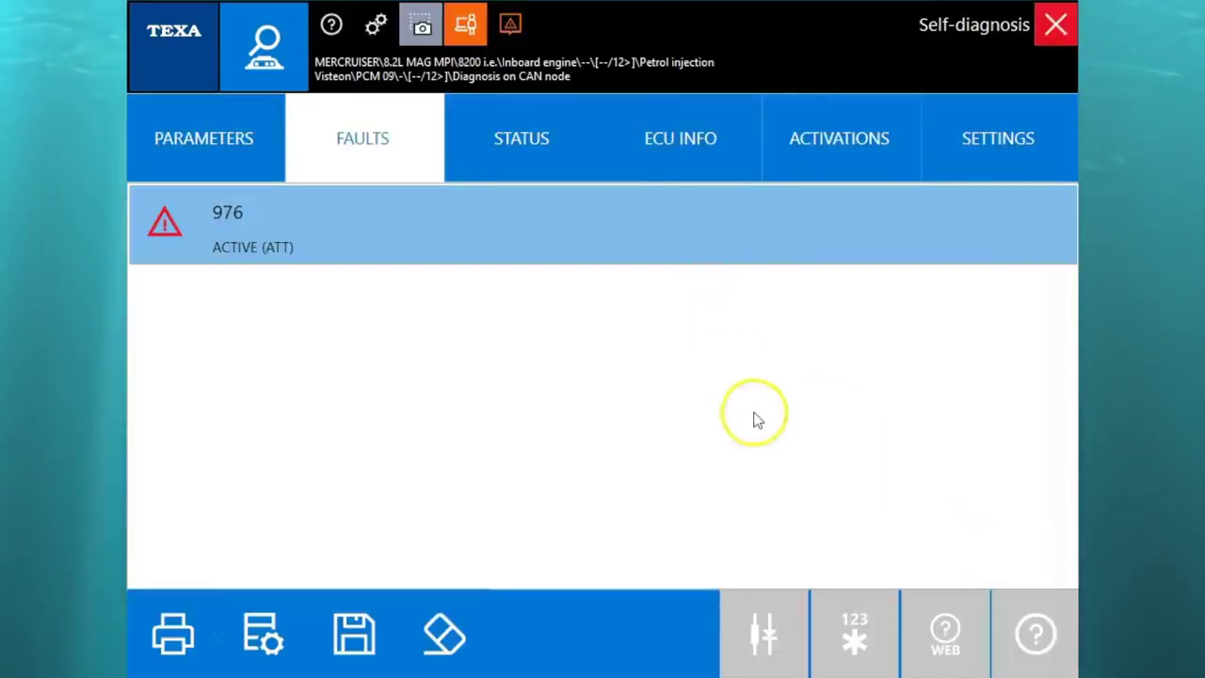
click(634, 219)
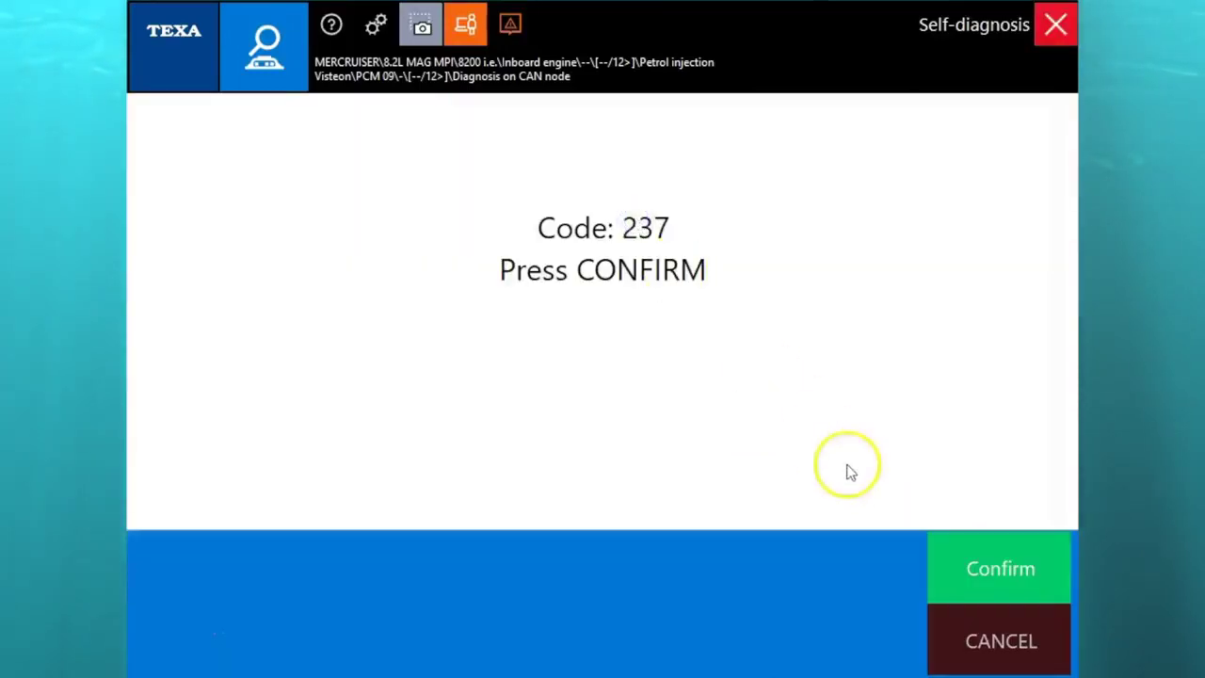
click(973, 572)
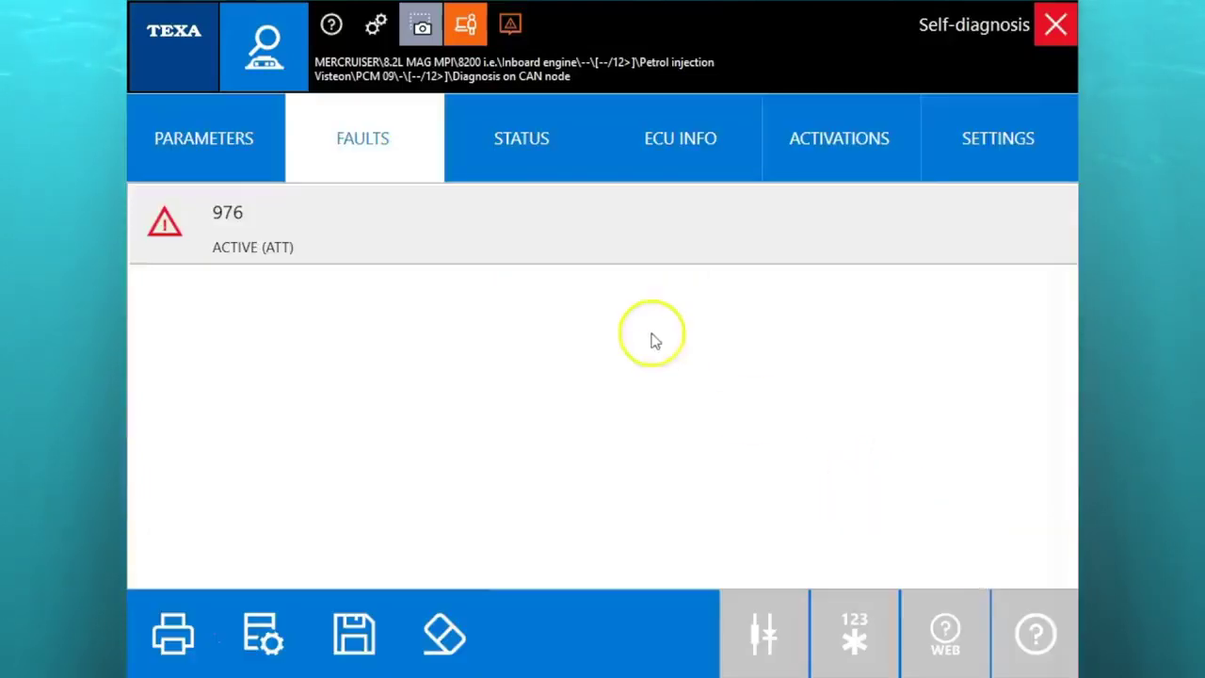
click(251, 150)
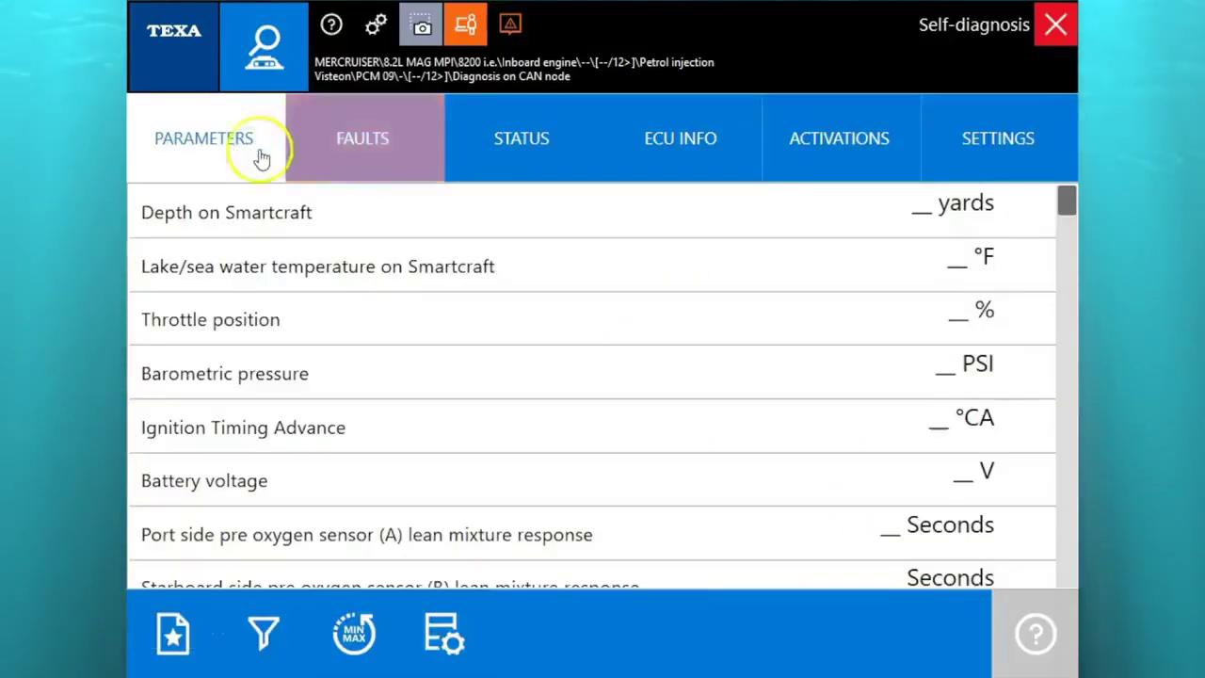
- Graph Throttle position, then step down the parameters to Sensor power voltage 1 (93/93)
click(735, 227)
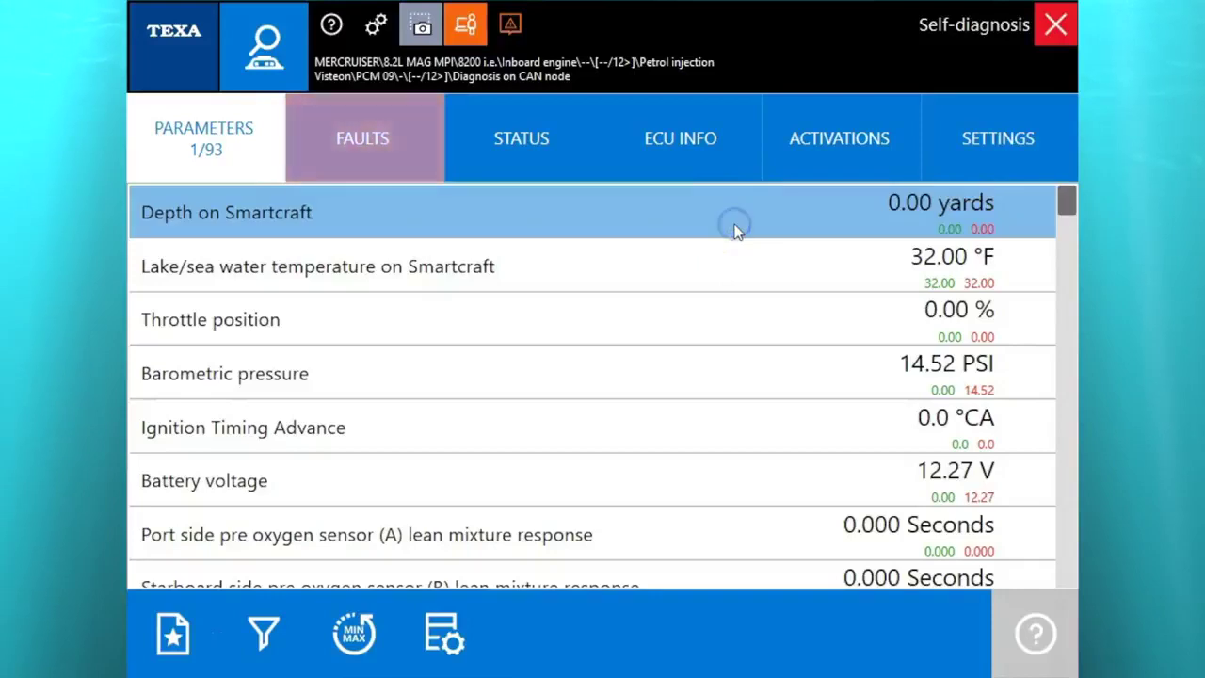
click(750, 317)
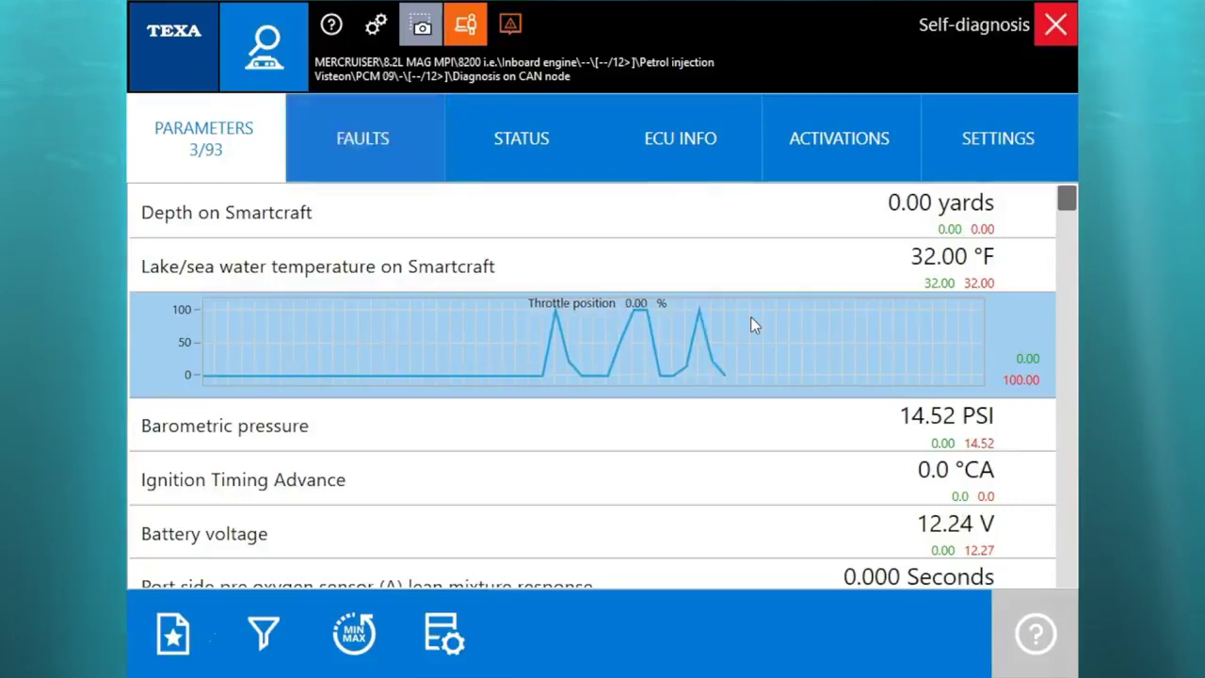
key(Down)
key(Down)
key(Down)
key(Down)
key(Down)
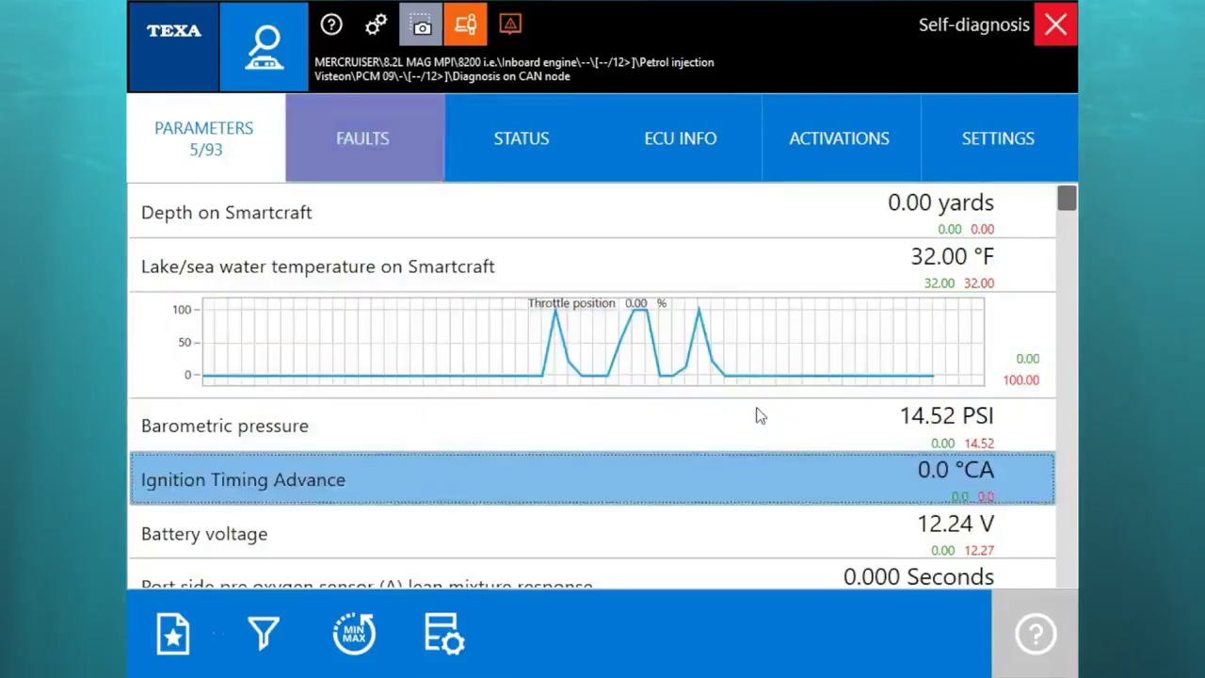
key(Down)
key(Down)
key(Down)
key(Down)
key(Down)
key(Down)
key(Down)
key(Down)
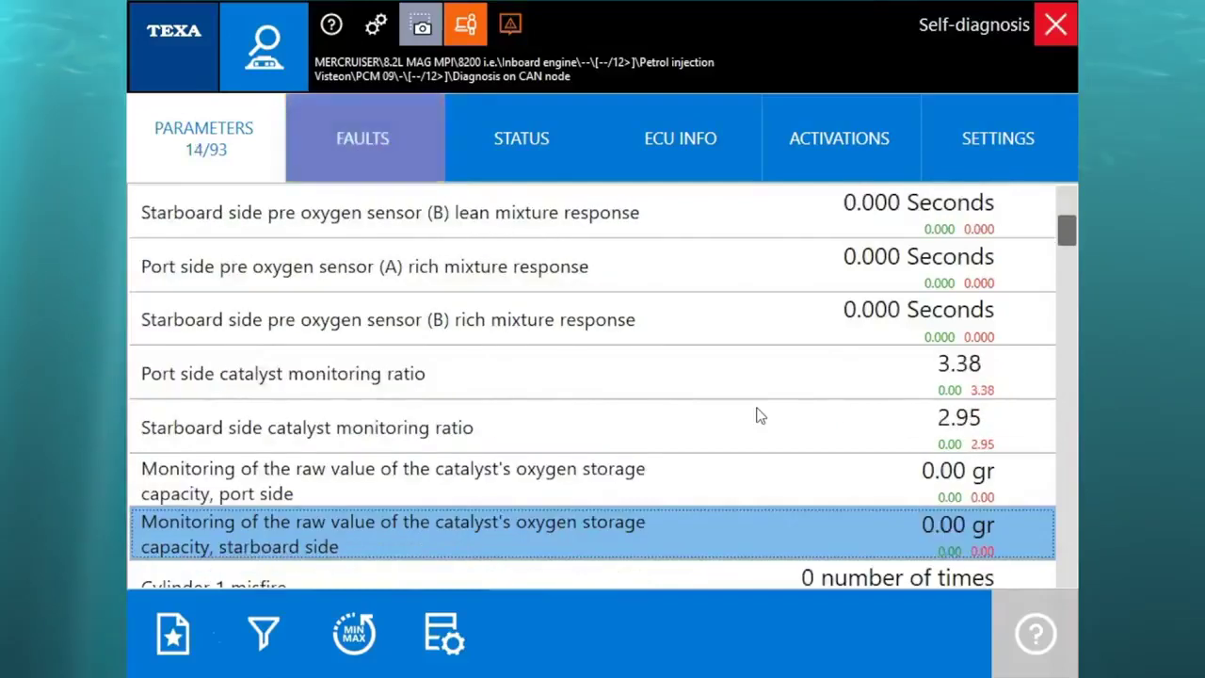
key(Down)
key(Down)
key(Up)
key(Up)
key(Up)
key(Up)
key(Up)
key(Up)
key(Up)
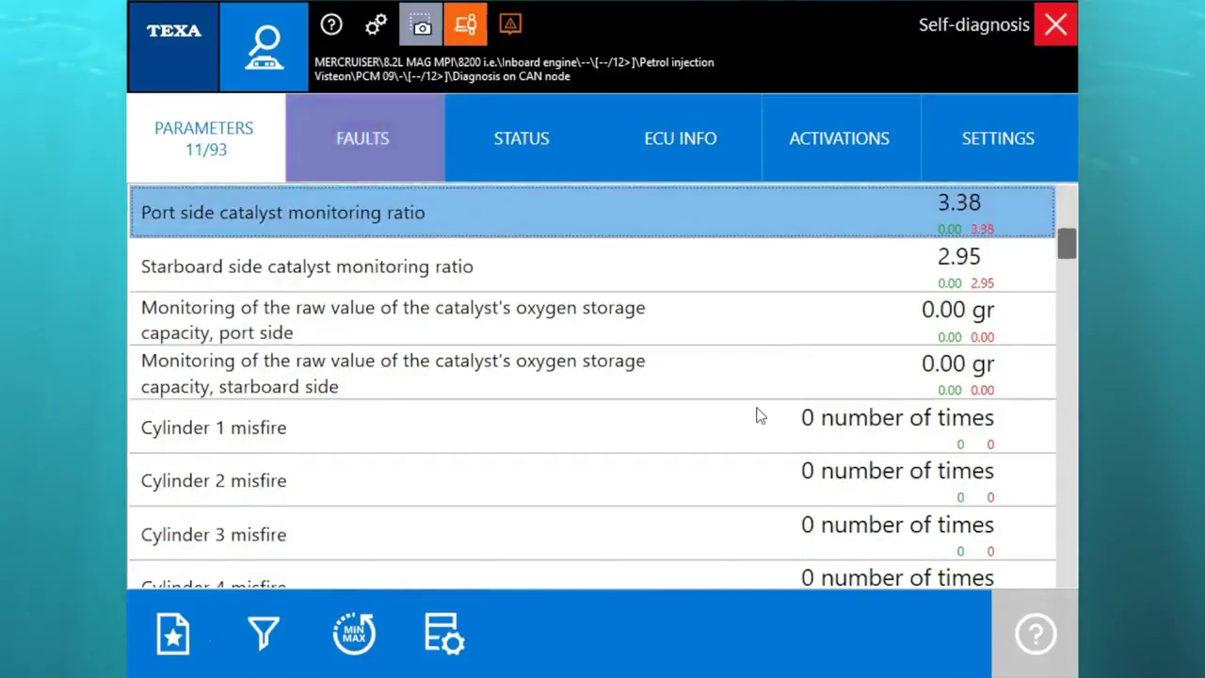
key(Down)
key(Down)
key(Down)
key(Down)
key(Down)
key(Down)
key(Down)
key(Down)
key(Down)
key(Down)
key(Down)
key(Down)
key(Down)
key(Down)
key(Down)
key(Down)
key(Down)
key(Down)
key(Down)
key(Down)
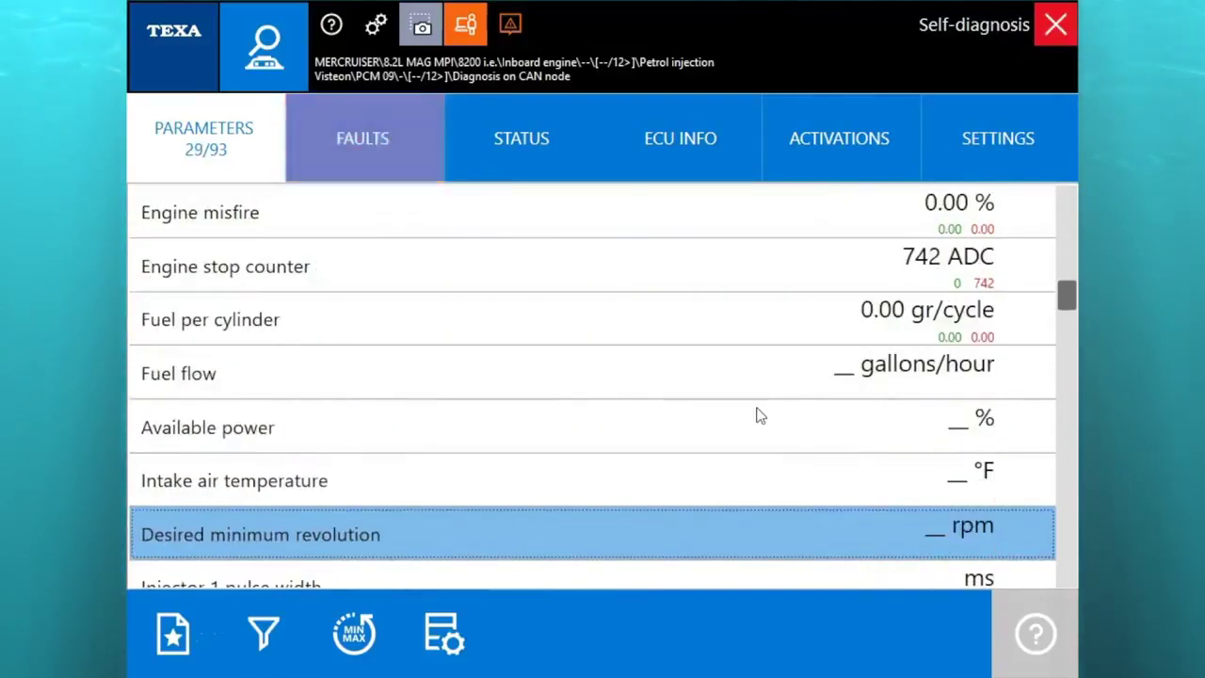
key(Down)
key(Down)
key(Down)
key(Down)
key(Down)
key(Down)
key(Down)
key(Down)
key(Down)
key(Down)
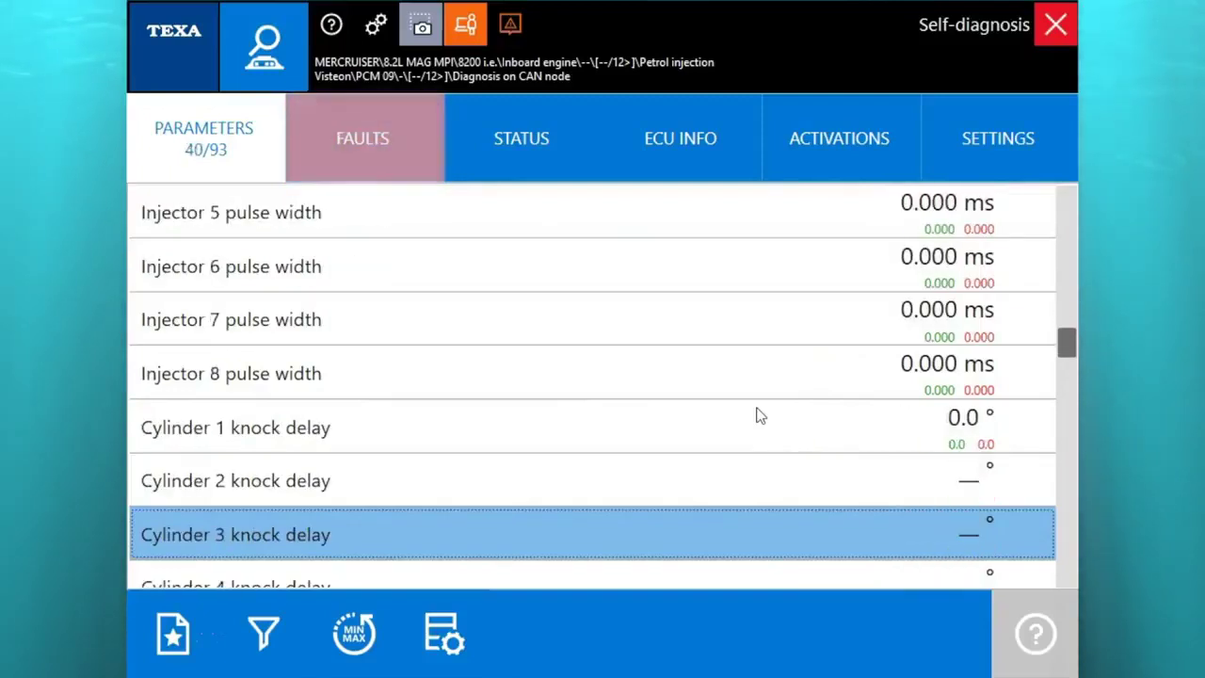
key(Down)
key(Down)
key(Down)
key(Down)
key(Down)
key(Down)
key(Down)
key(Down)
key(Down)
key(Down)
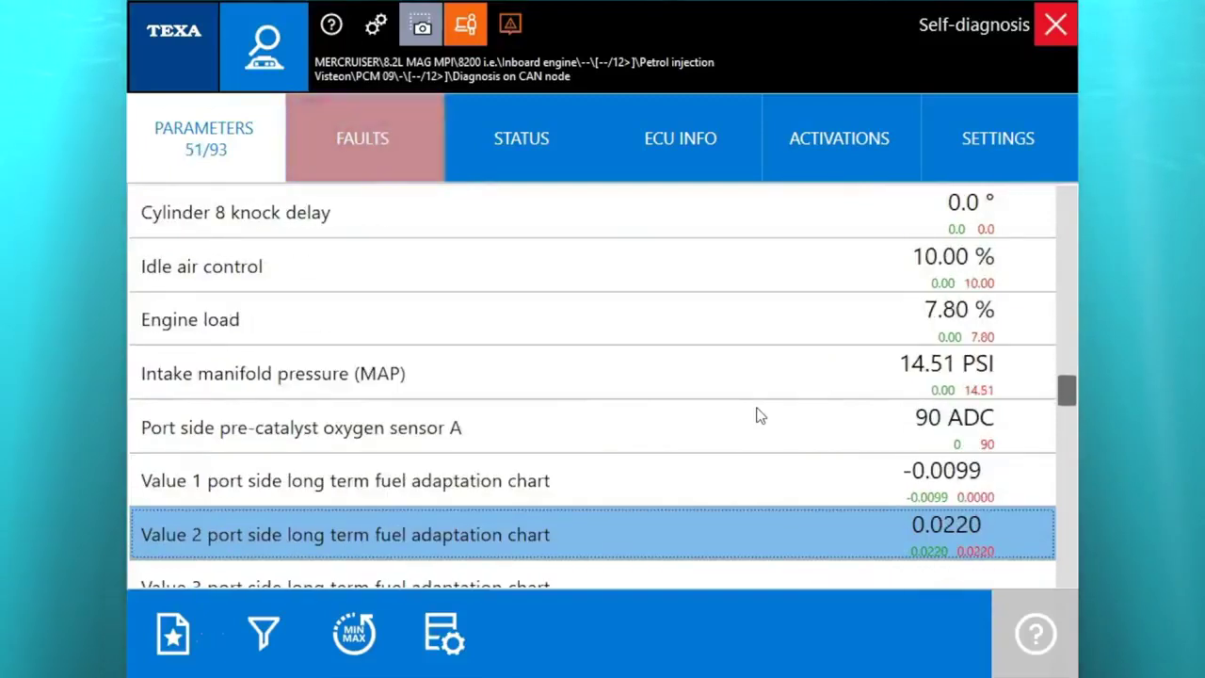
key(Down)
key(Down)
key(Down)
key(Down)
key(Down)
key(Down)
key(Down)
key(Down)
key(Down)
key(Down)
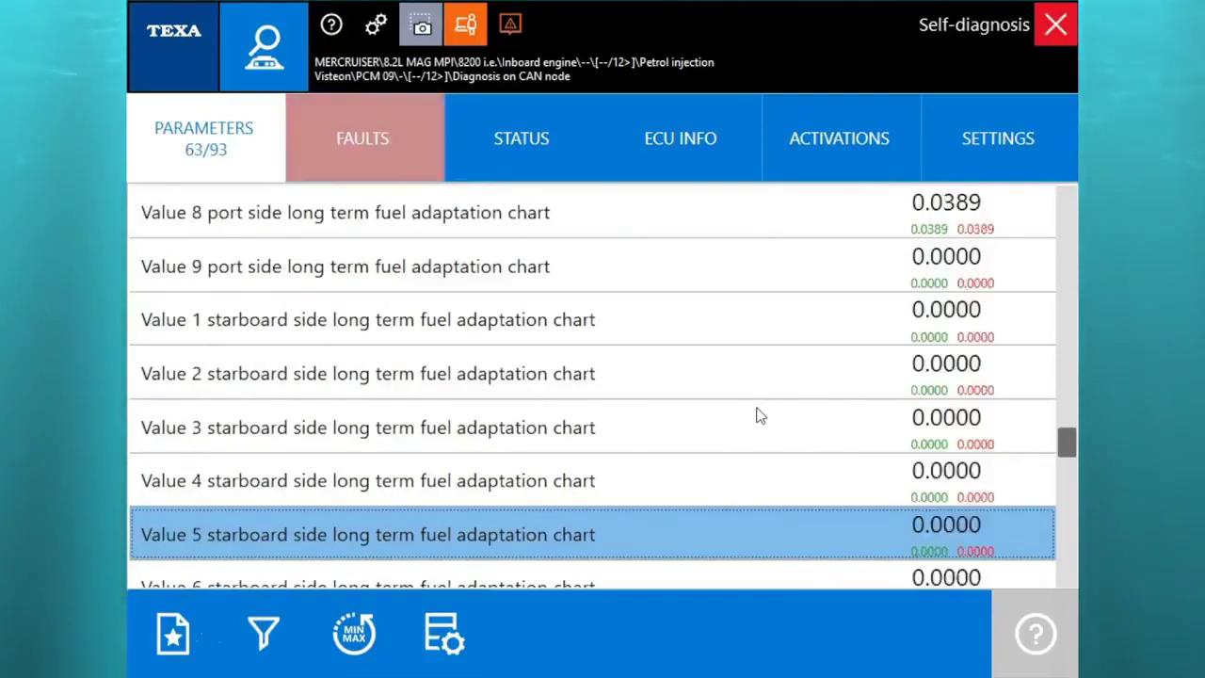
key(Down)
key(Down)
key(Down)
key(Down)
key(Down)
key(Down)
key(Down)
key(Down)
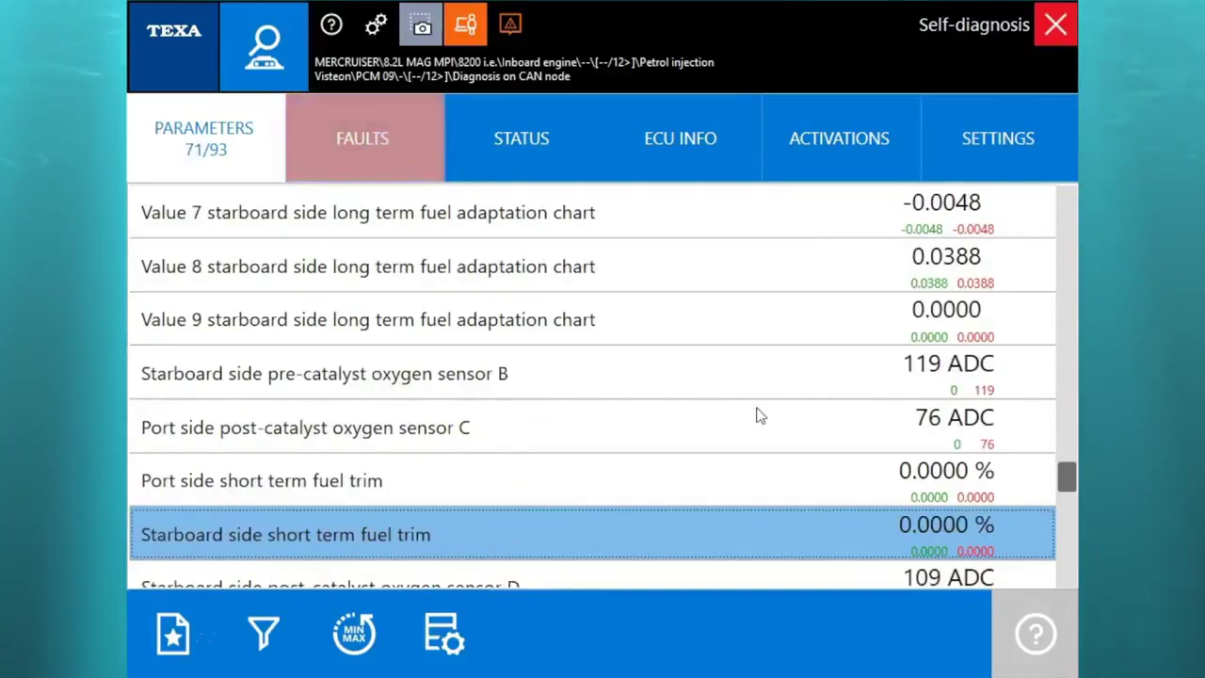
key(Down)
key(Down)
key(Down)
key(Down)
key(Down)
key(Down)
key(Down)
key(Down)
key(Down)
key(Down)
key(Down)
key(Down)
key(Down)
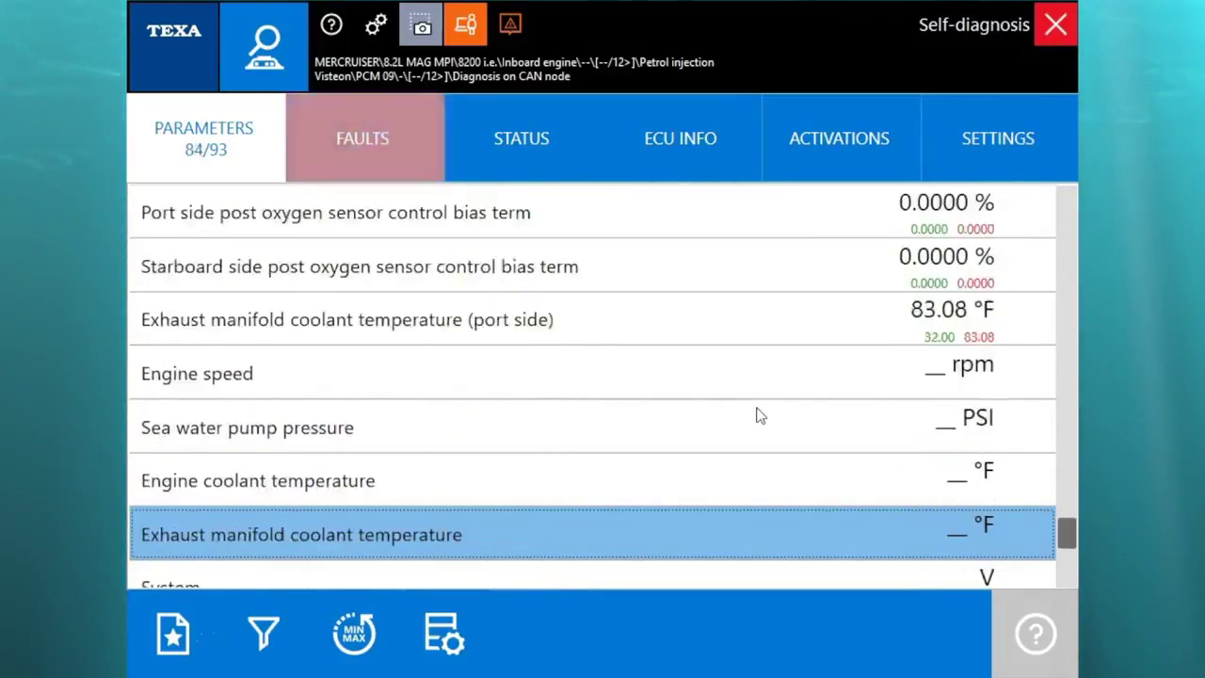
key(Down)
key(Down)
key(Down)
key(Down)
key(Down)
key(Down)
key(Down)
key(Down)
key(Down)
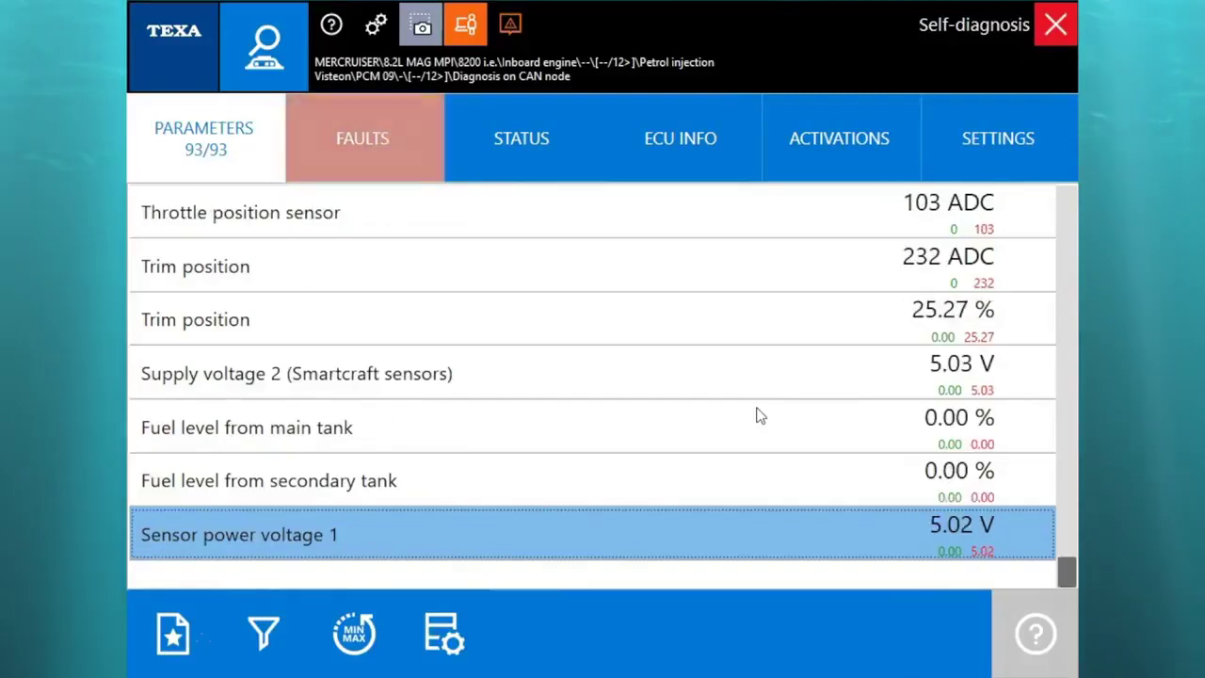
click(498, 148)
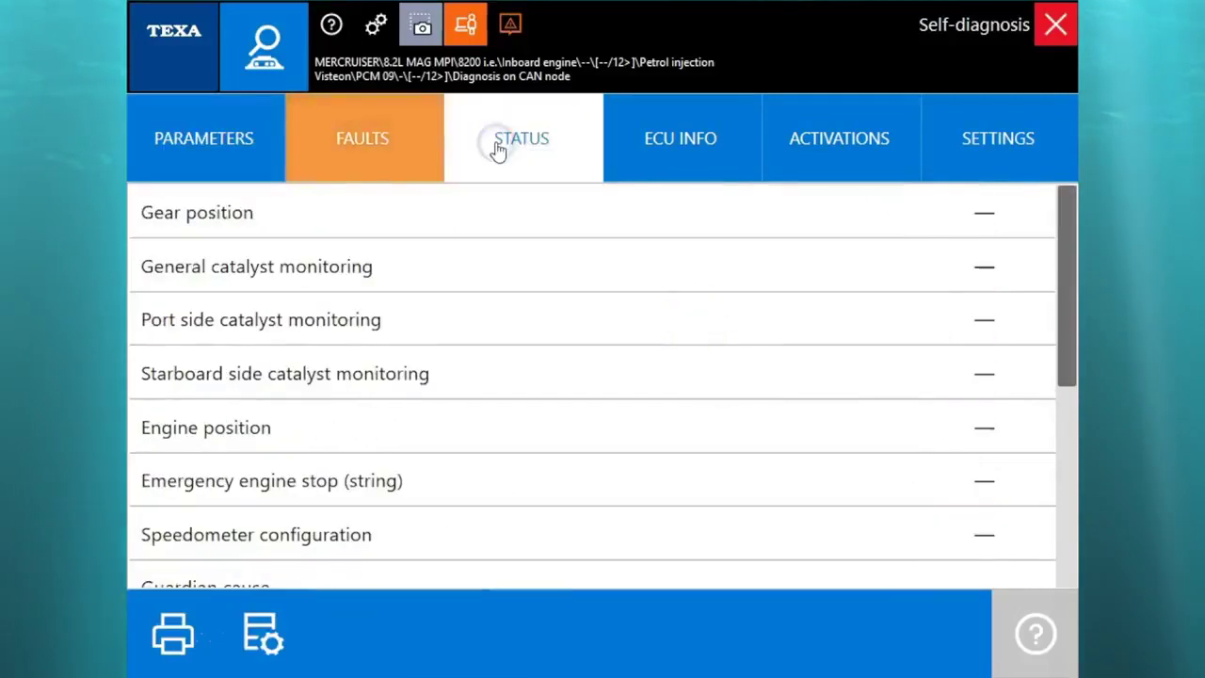
- Step through the 14 status readings from Gear position, then show ECU info (mapping MY12p0AAF)
click(677, 237)
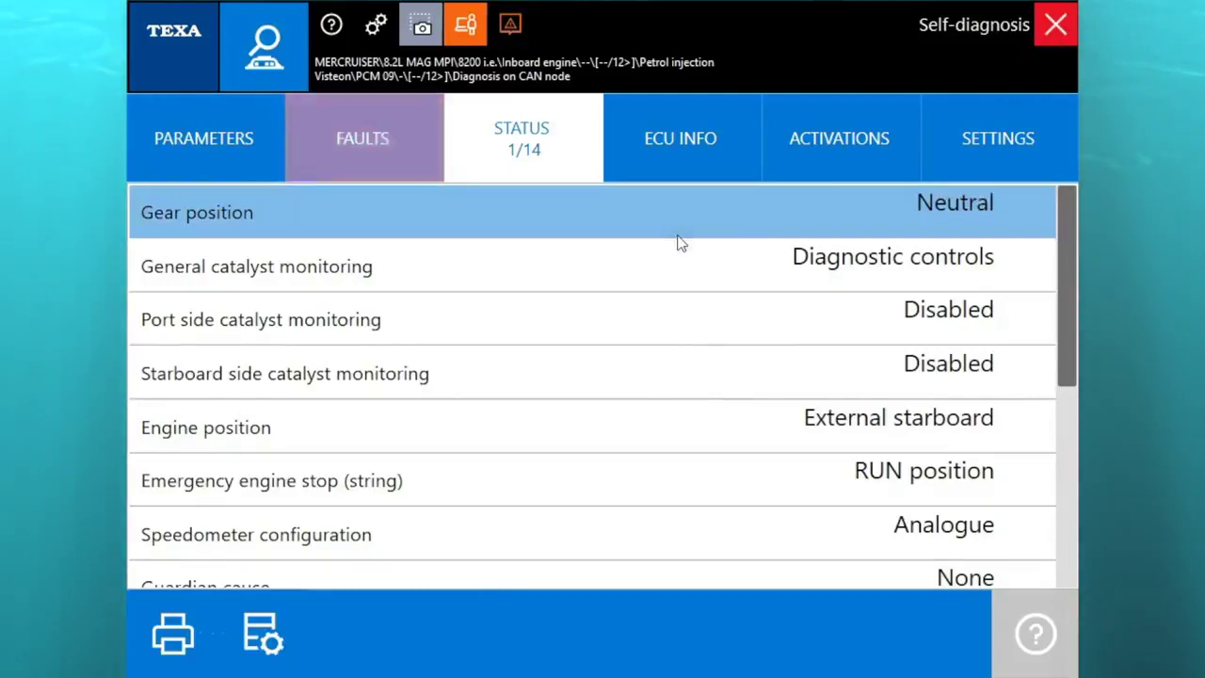
key(Down)
key(Down)
key(Down)
key(Down)
key(Down)
key(Down)
key(Down)
key(Down)
key(Down)
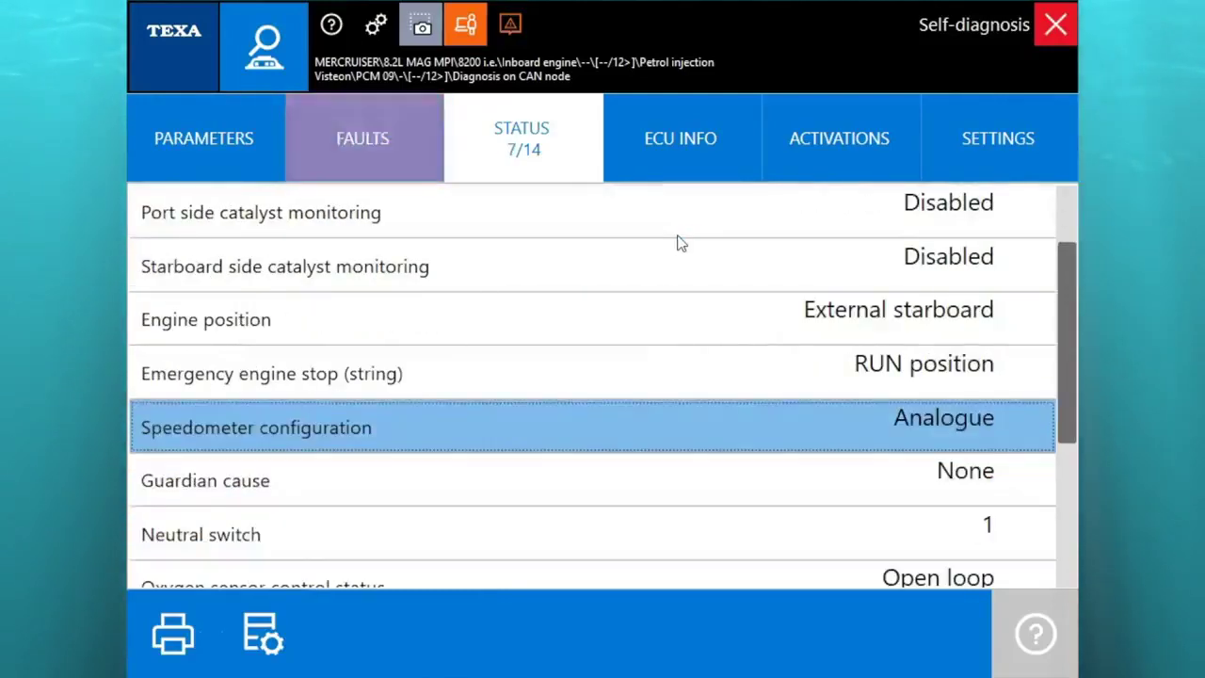
key(Down)
key(Down)
key(Down)
key(Down)
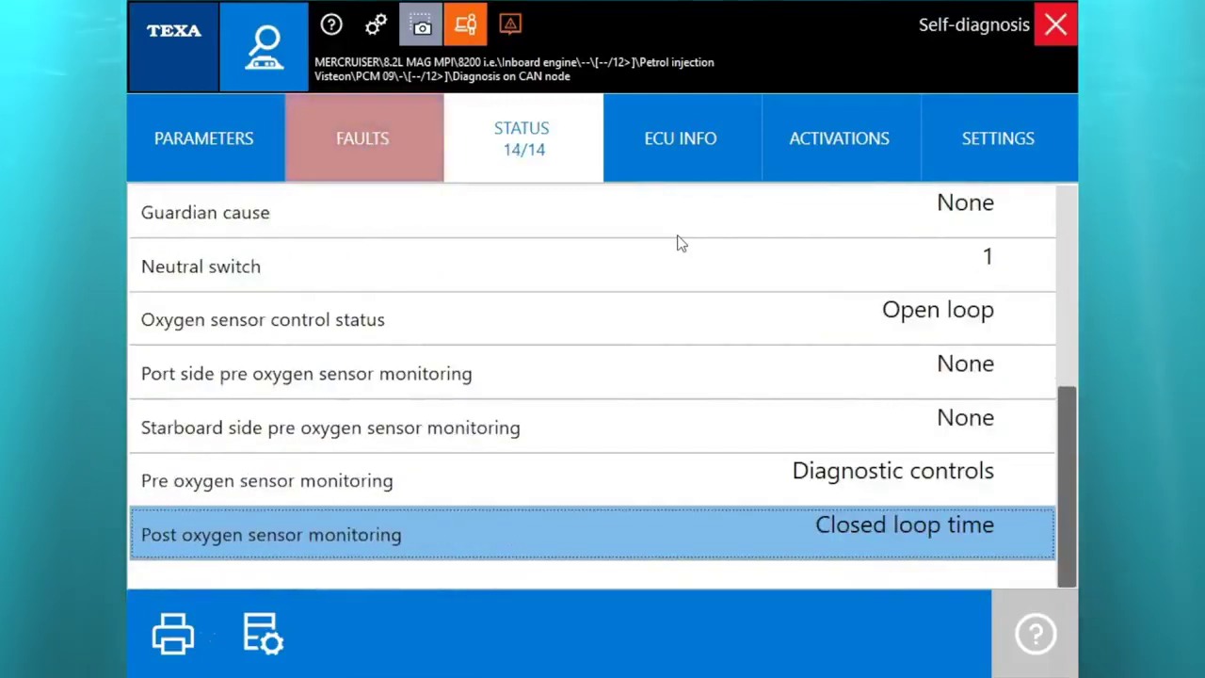
click(678, 177)
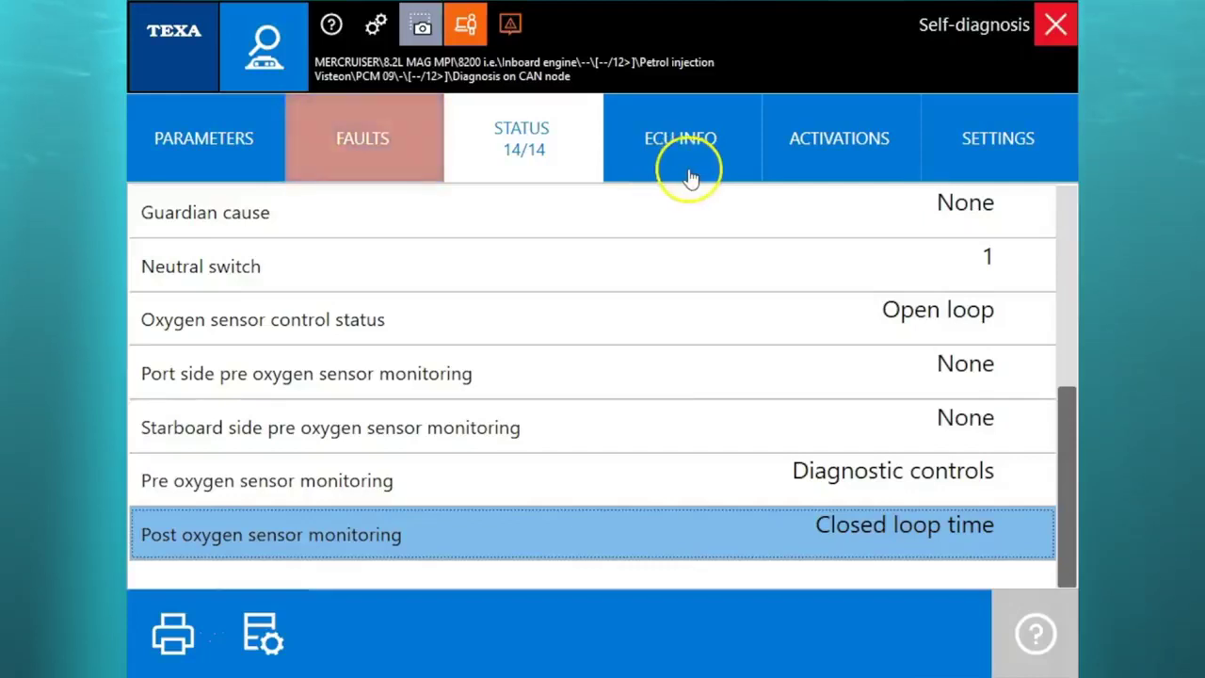
click(678, 284)
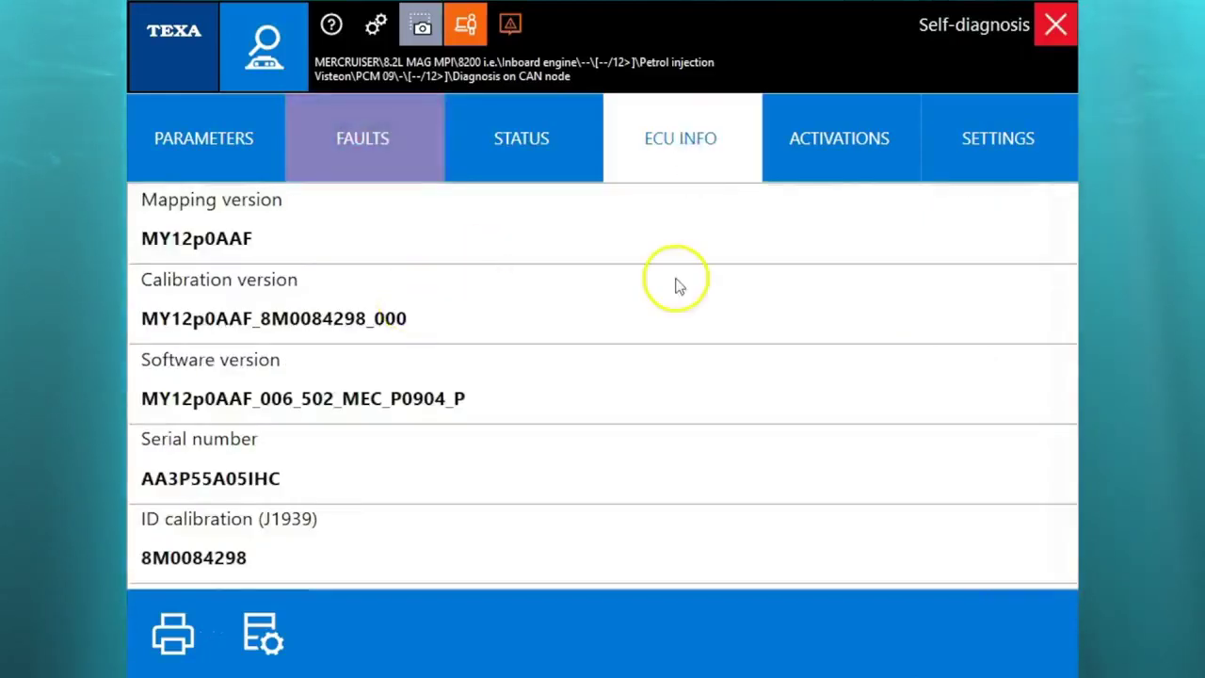
- Run the Engine history activation showing hours per RPM band (0-699: 78:57) and print it
click(828, 153)
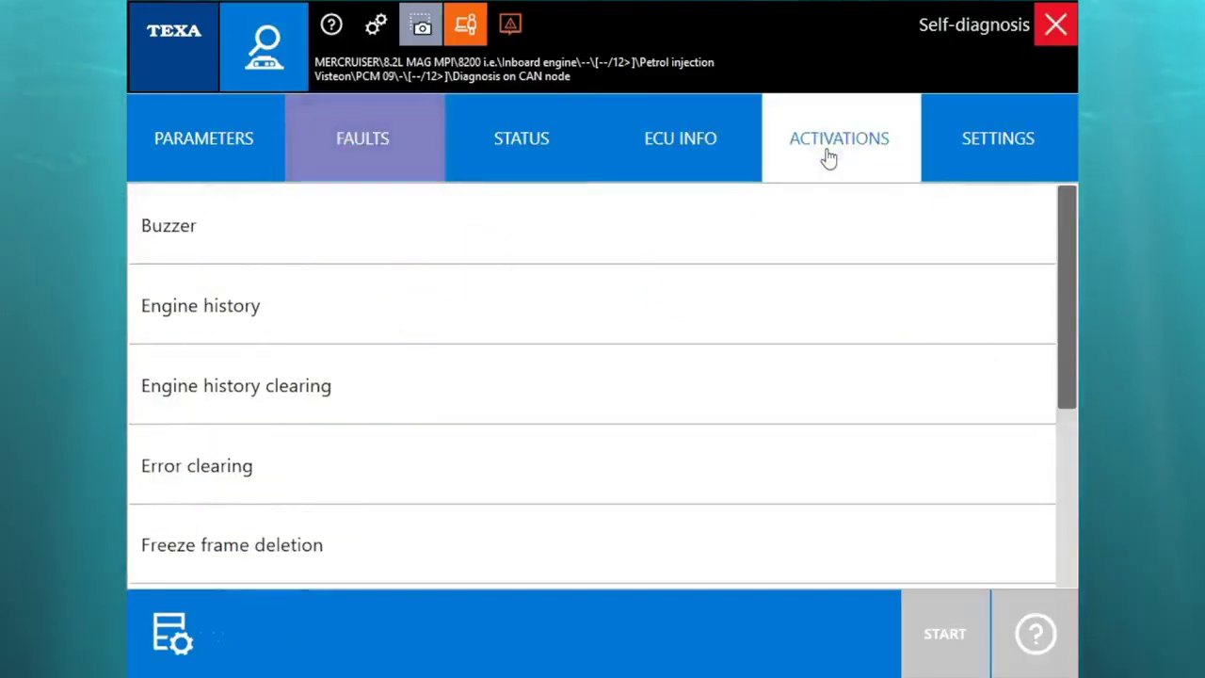
click(732, 288)
click(972, 617)
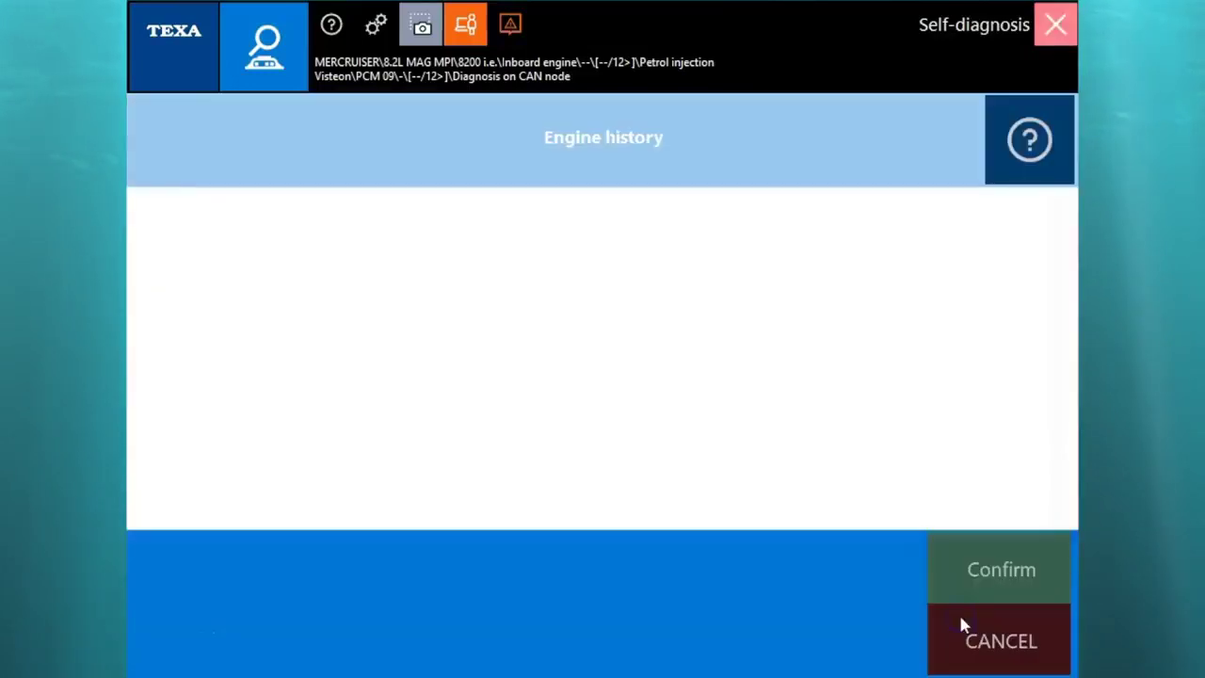
click(998, 563)
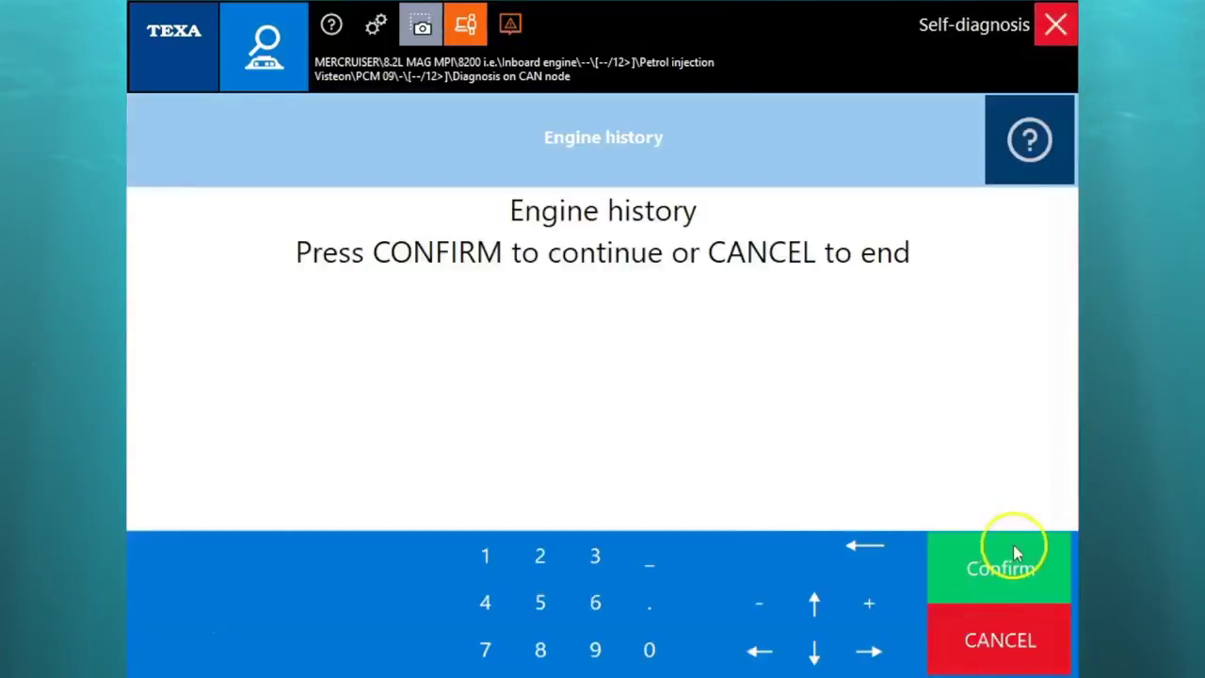
click(979, 594)
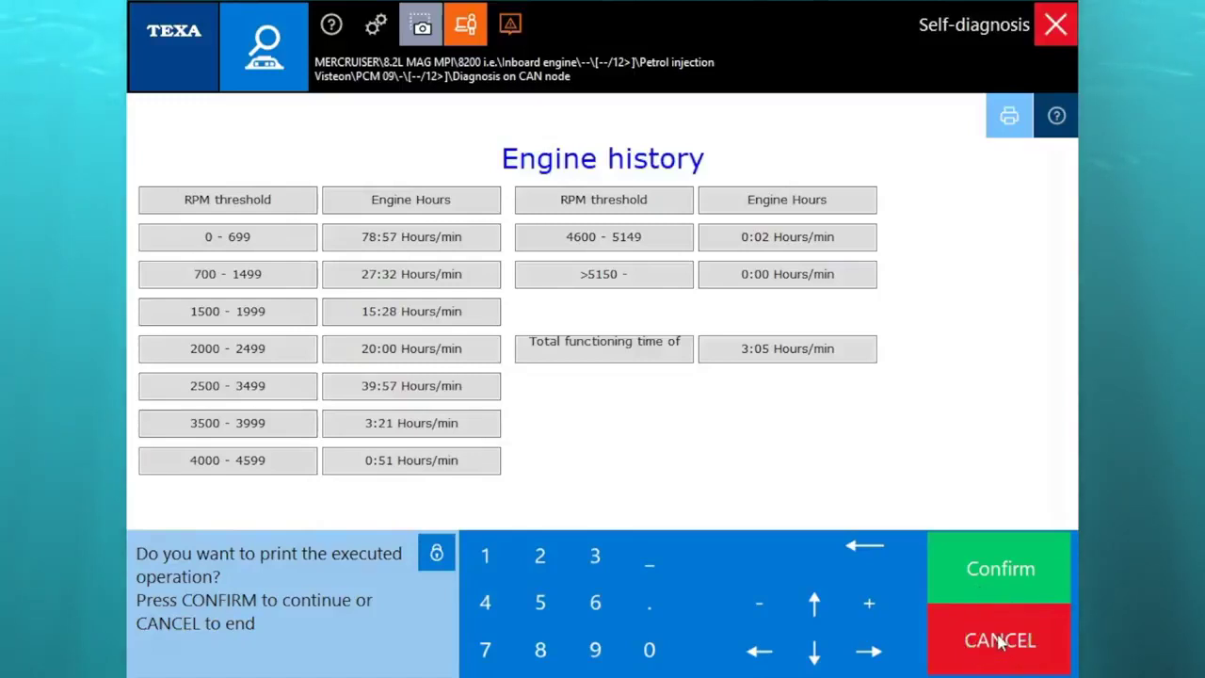
click(1001, 566)
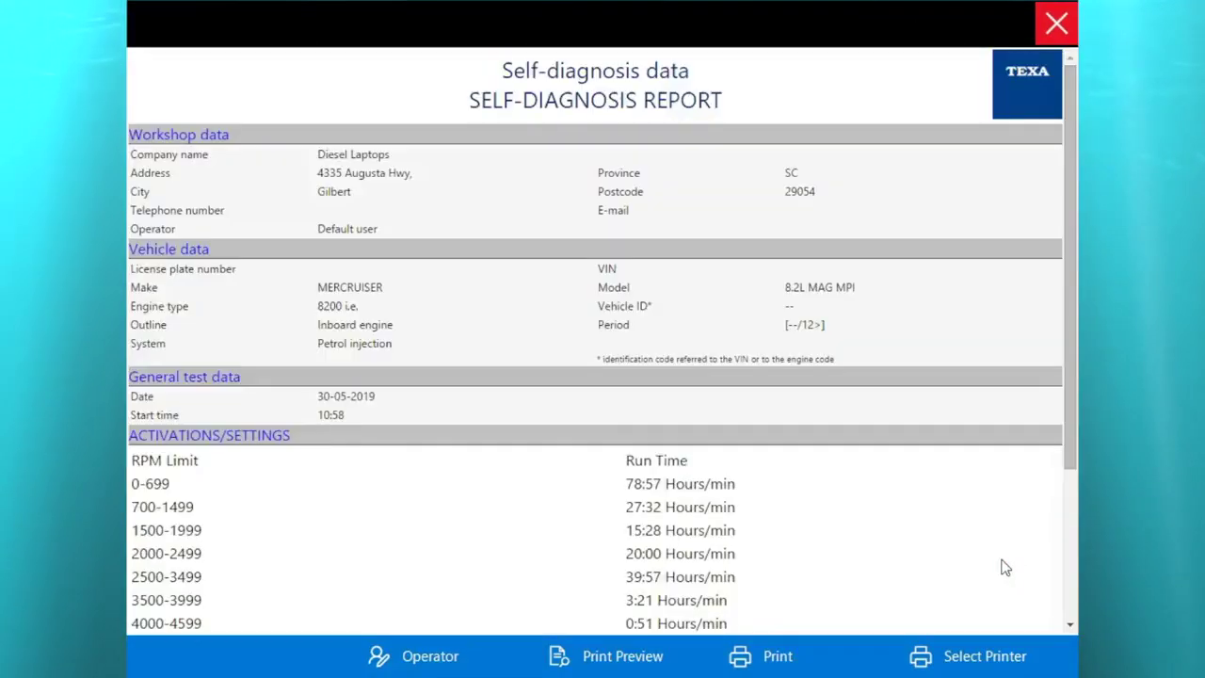
- Close the Engine history report and exit back to the Activations list
drag(1059, 441, 1073, 599)
click(1057, 23)
click(996, 633)
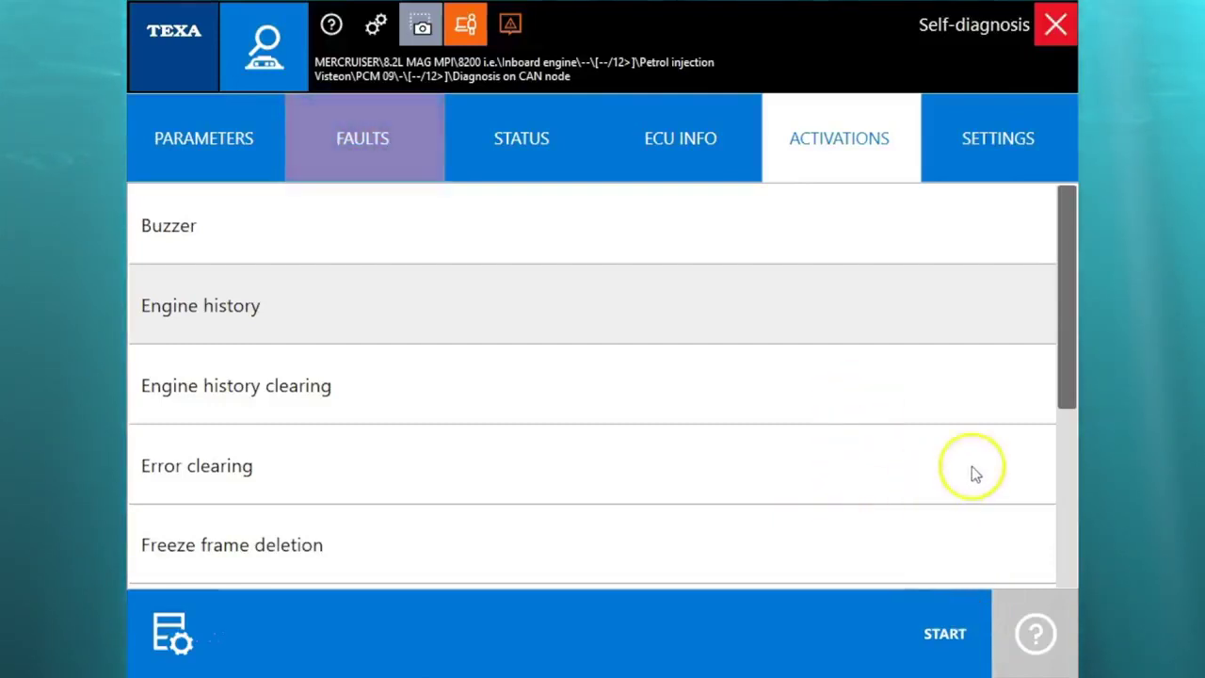
click(1061, 469)
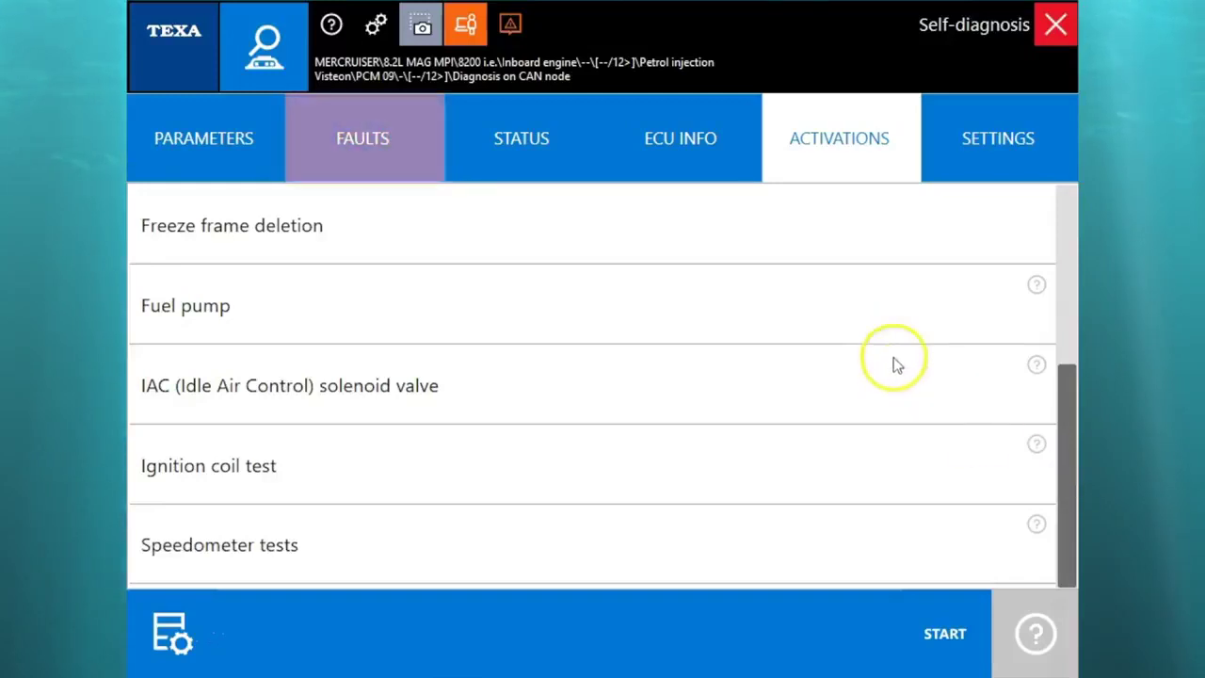
click(906, 479)
- Run the ignition coil test on the cylinders 8 and 5 coil, then exit the test
click(944, 615)
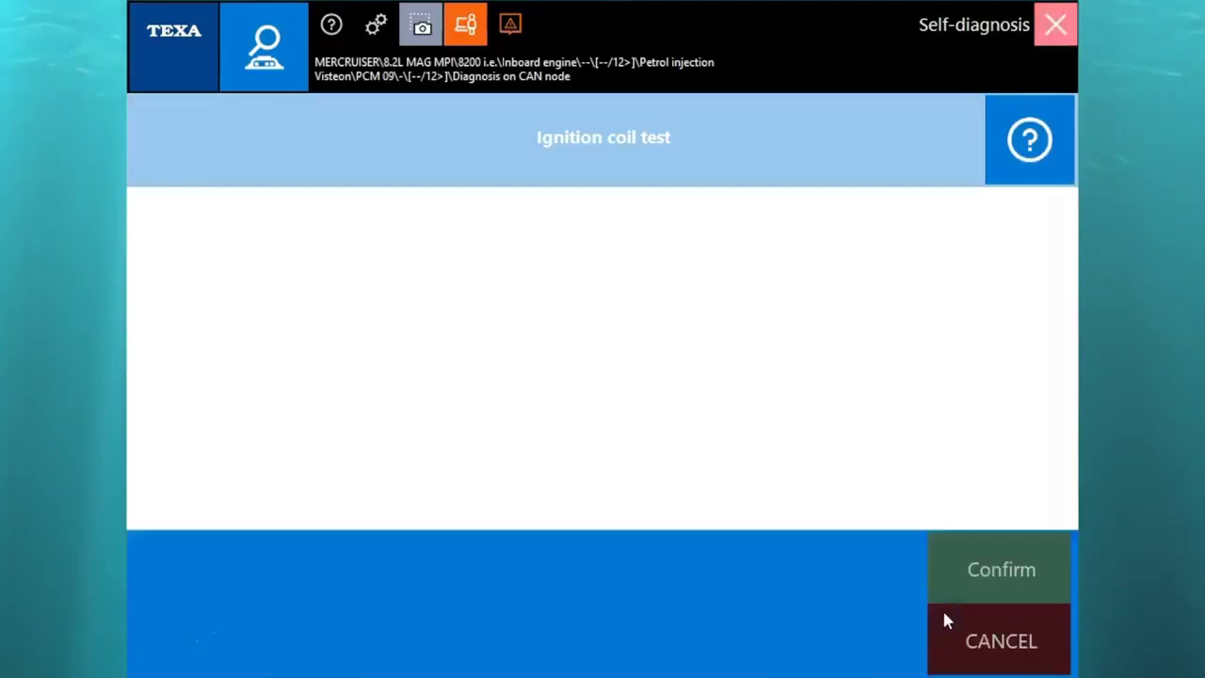
click(966, 576)
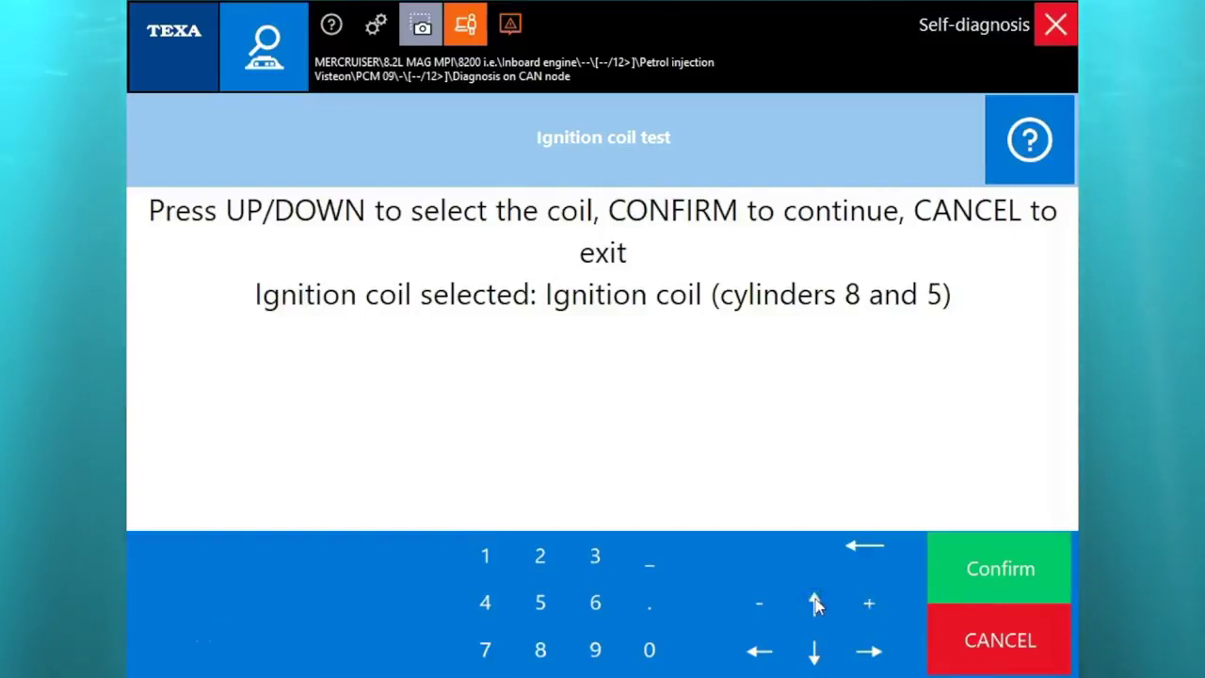
click(1000, 570)
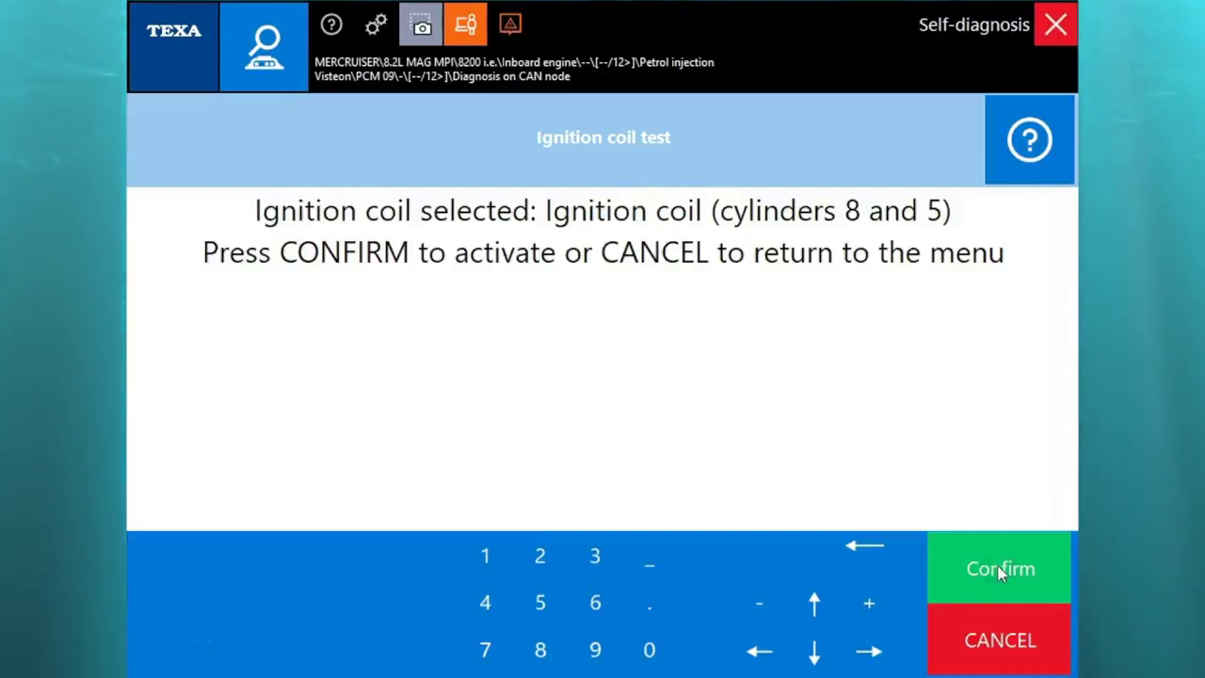
click(1000, 571)
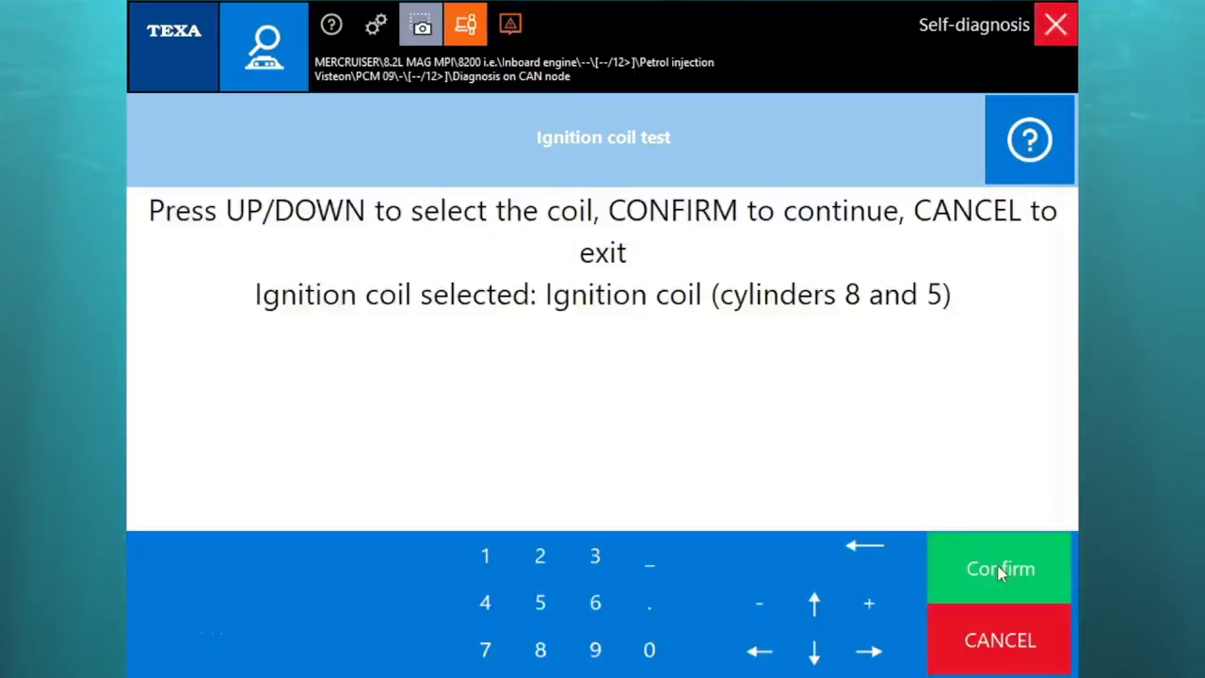
click(1001, 650)
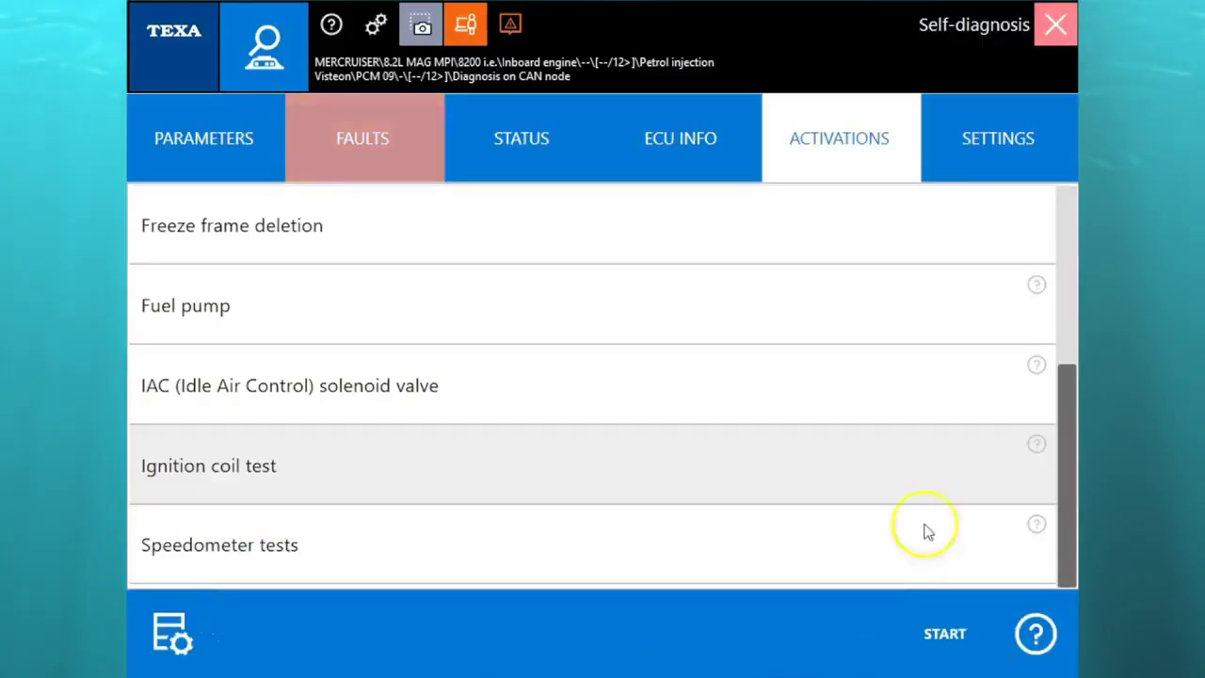
click(849, 397)
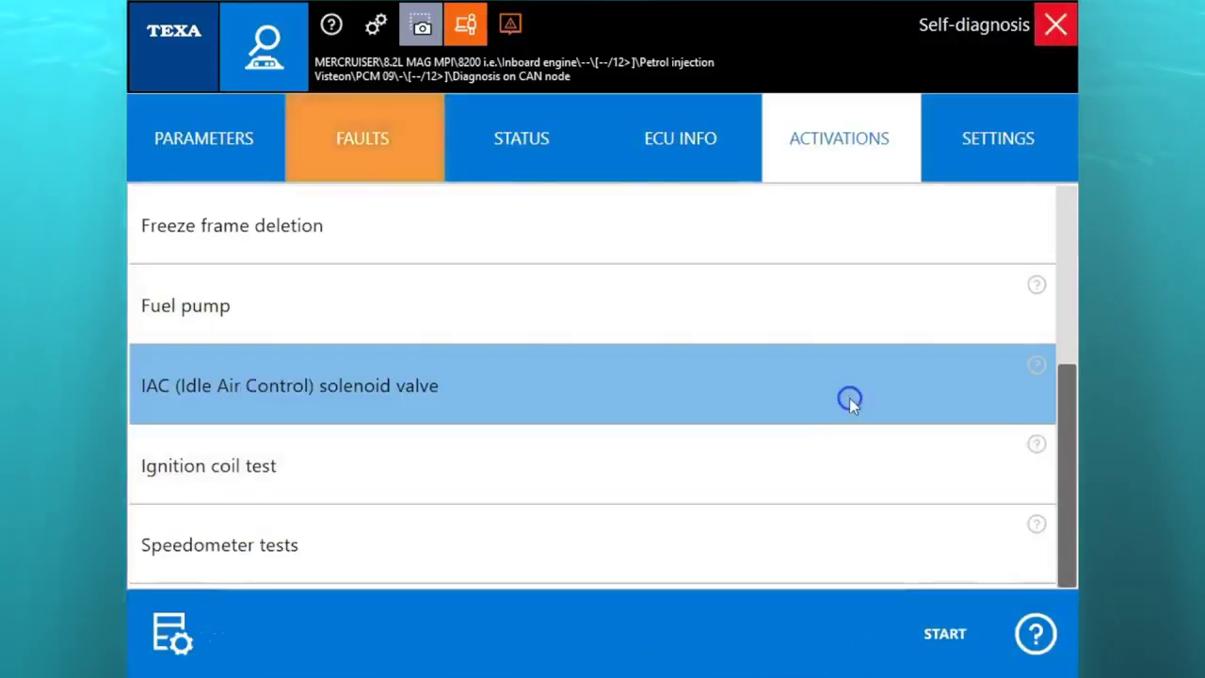
- Run the IAC solenoid valve activation through to completion
click(934, 624)
click(982, 578)
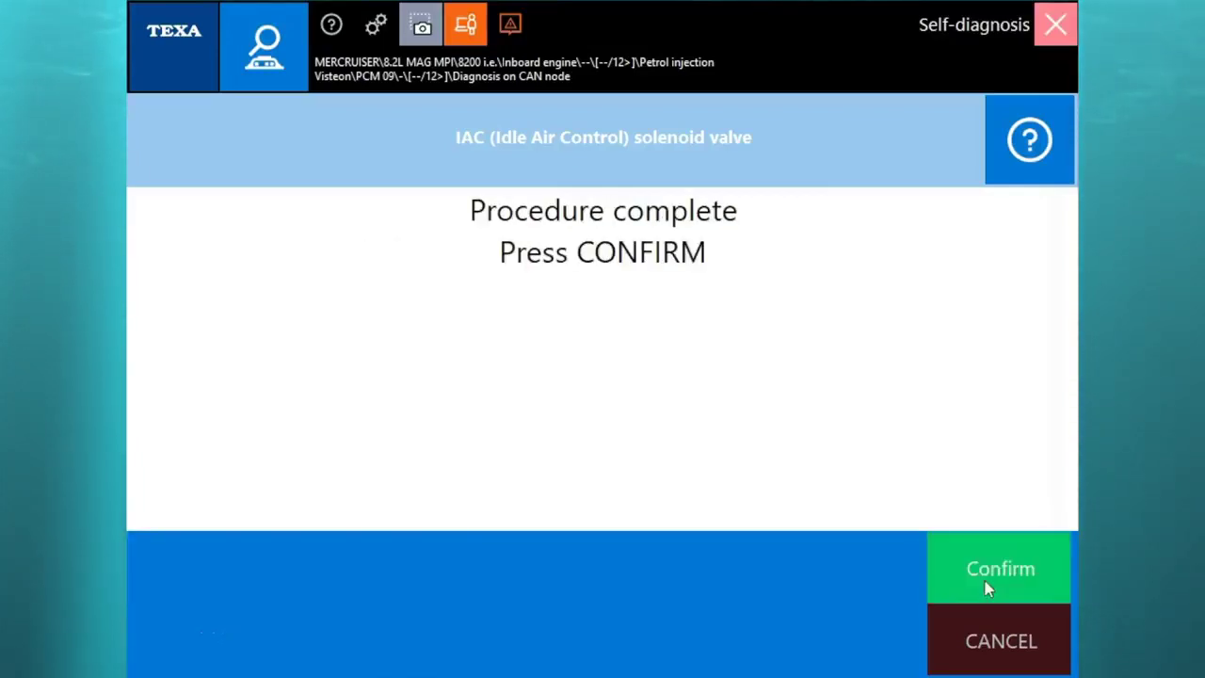
click(988, 588)
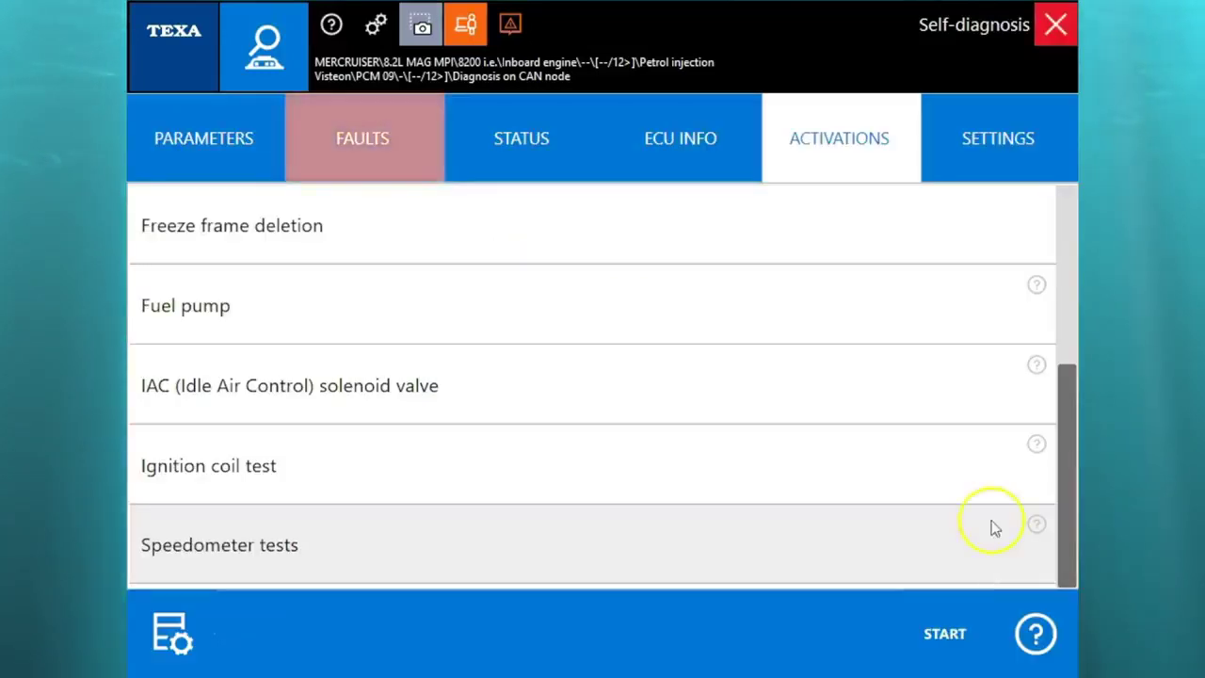
- Open the technical documentation and bring up the Visteon PCM 09 wiring diagram without DTS
click(974, 162)
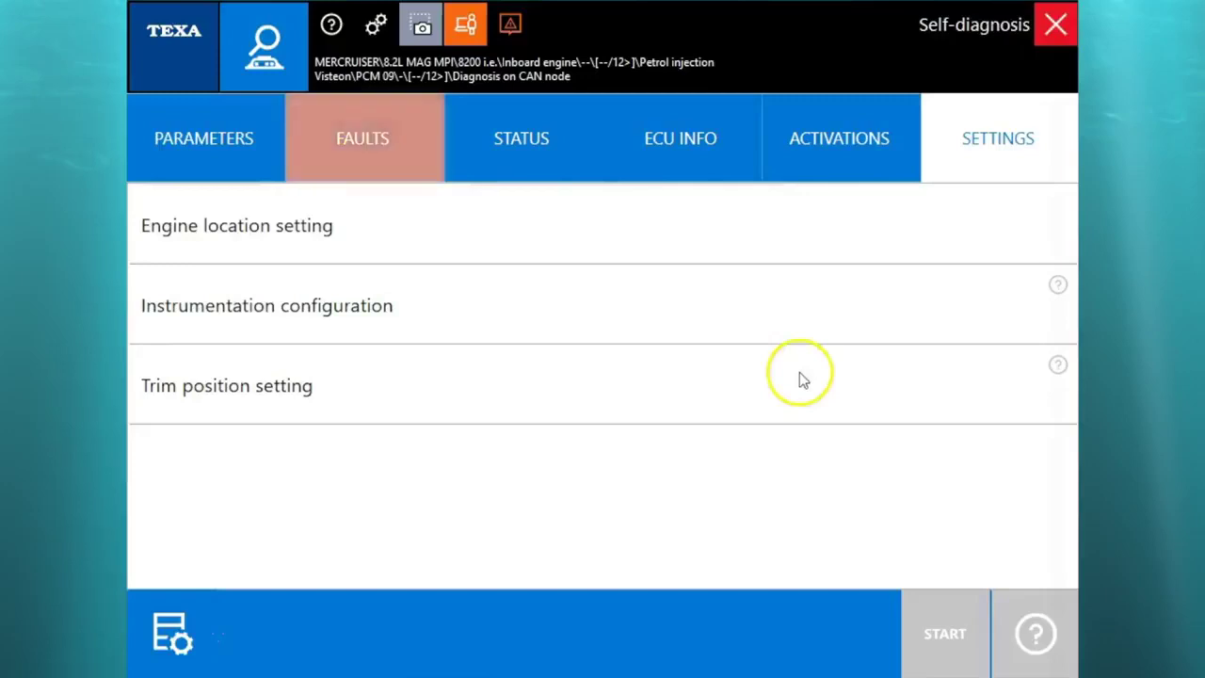
click(681, 139)
click(468, 325)
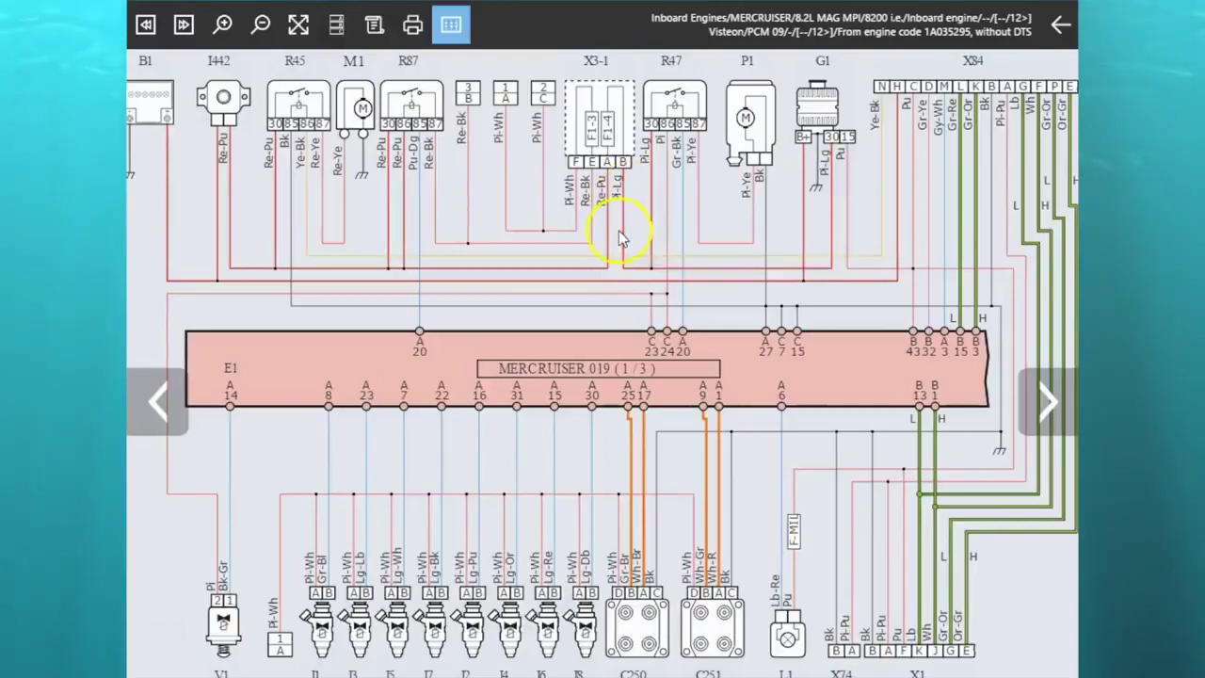
- Highlight the red wire circuit near the fuse box and review its connection information
click(628, 265)
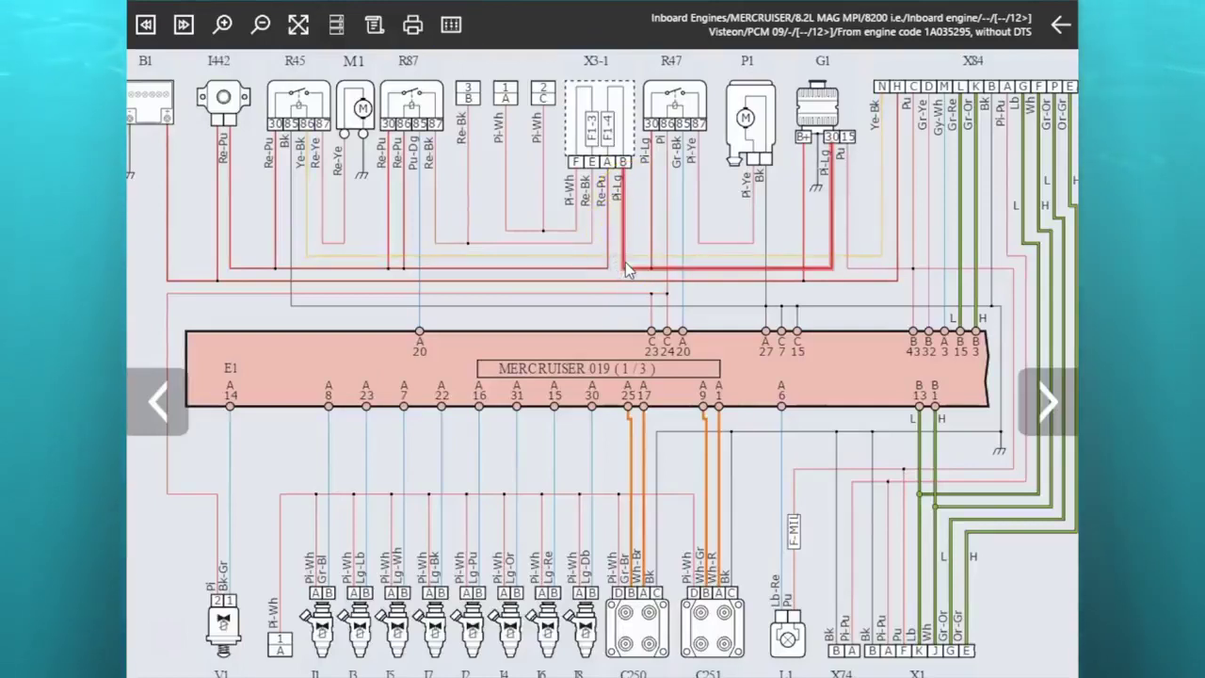
click(627, 263)
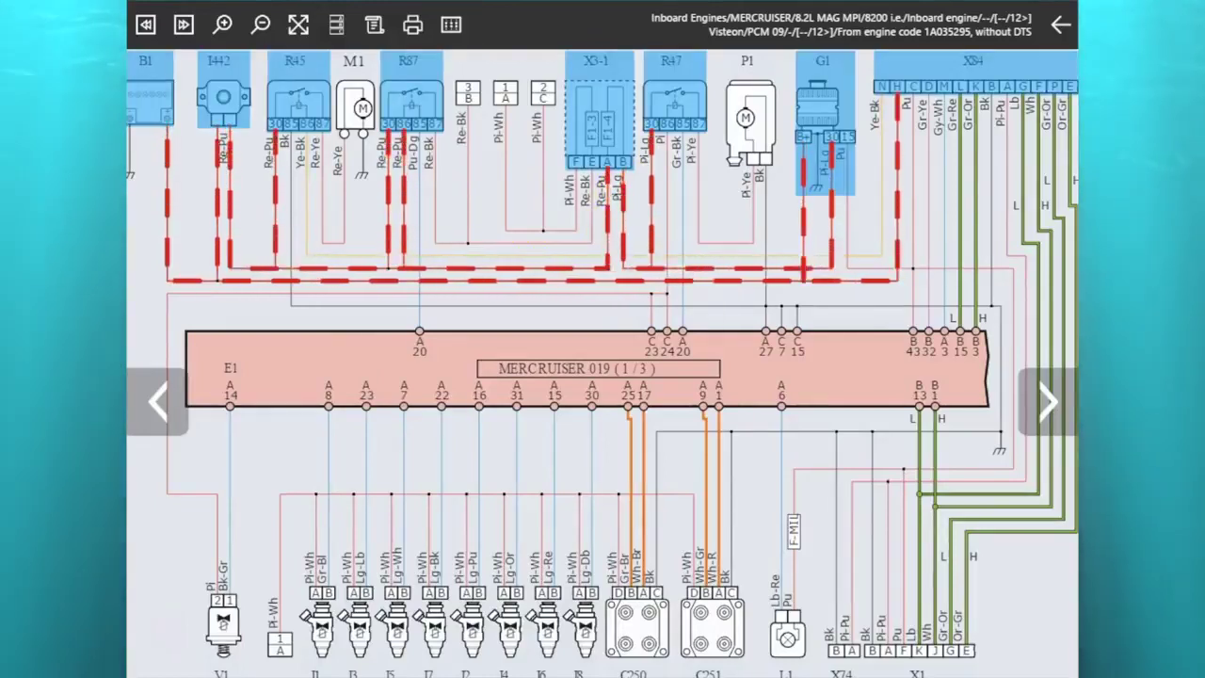
click(451, 29)
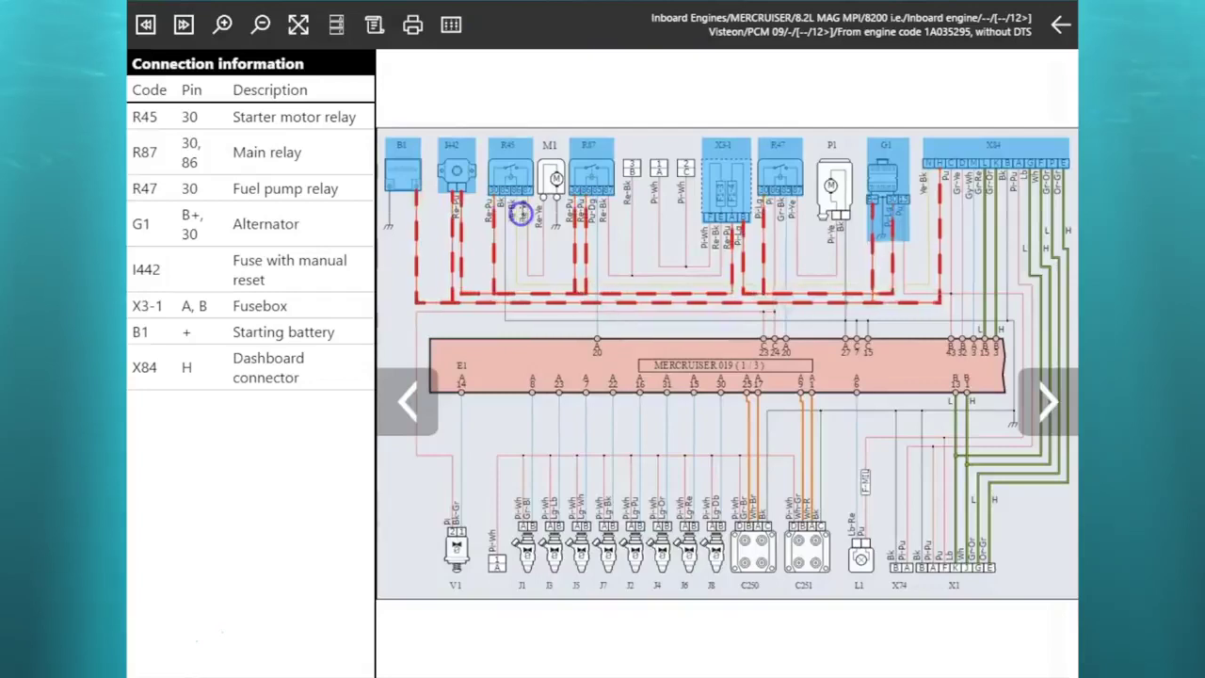
click(451, 26)
click(451, 28)
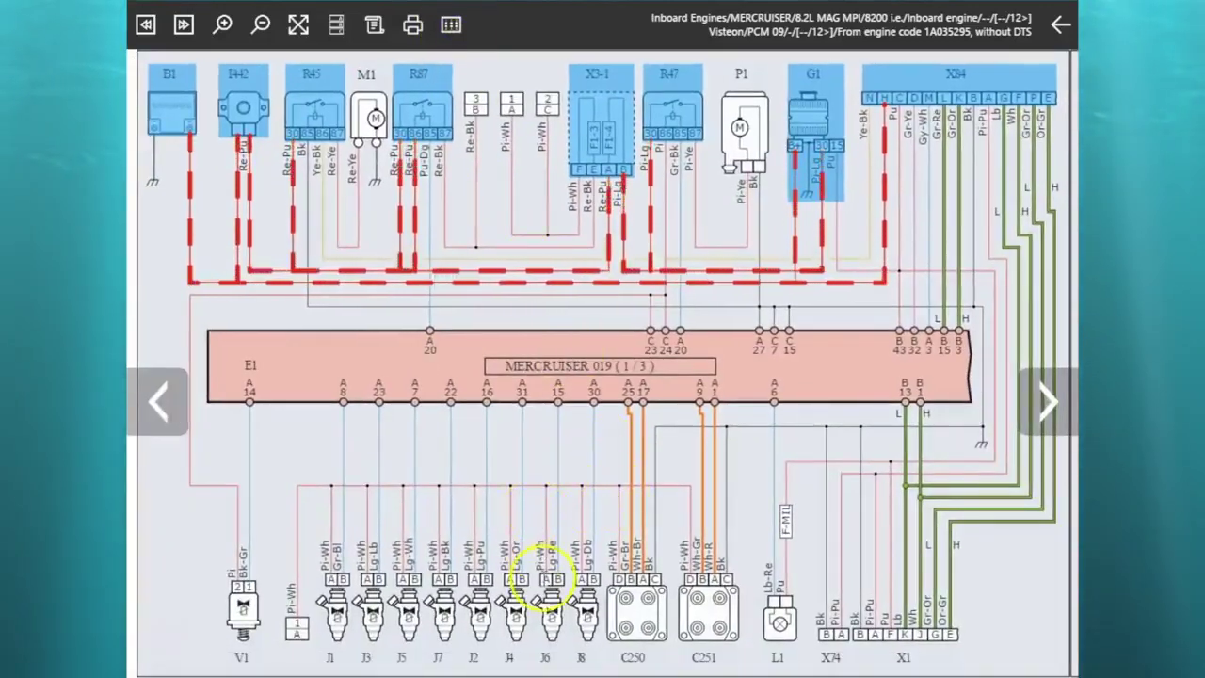
- View injector J6's photo and Electro-injectors card, then go to diagram page 2
click(553, 600)
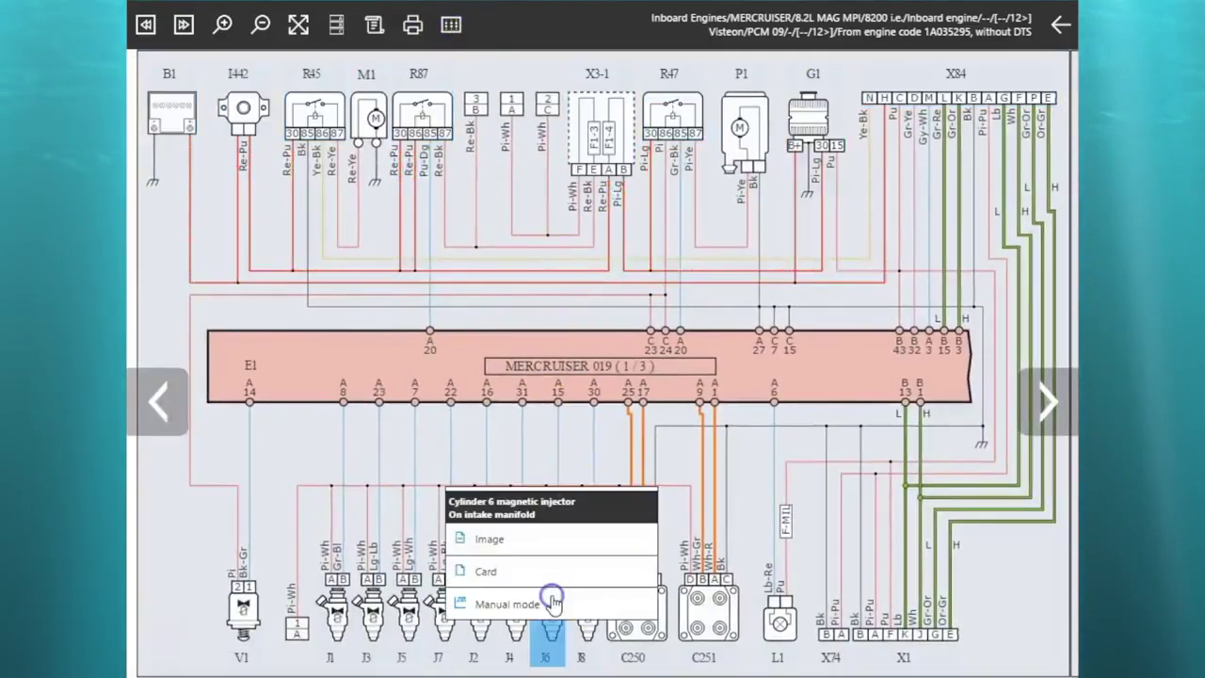
click(546, 551)
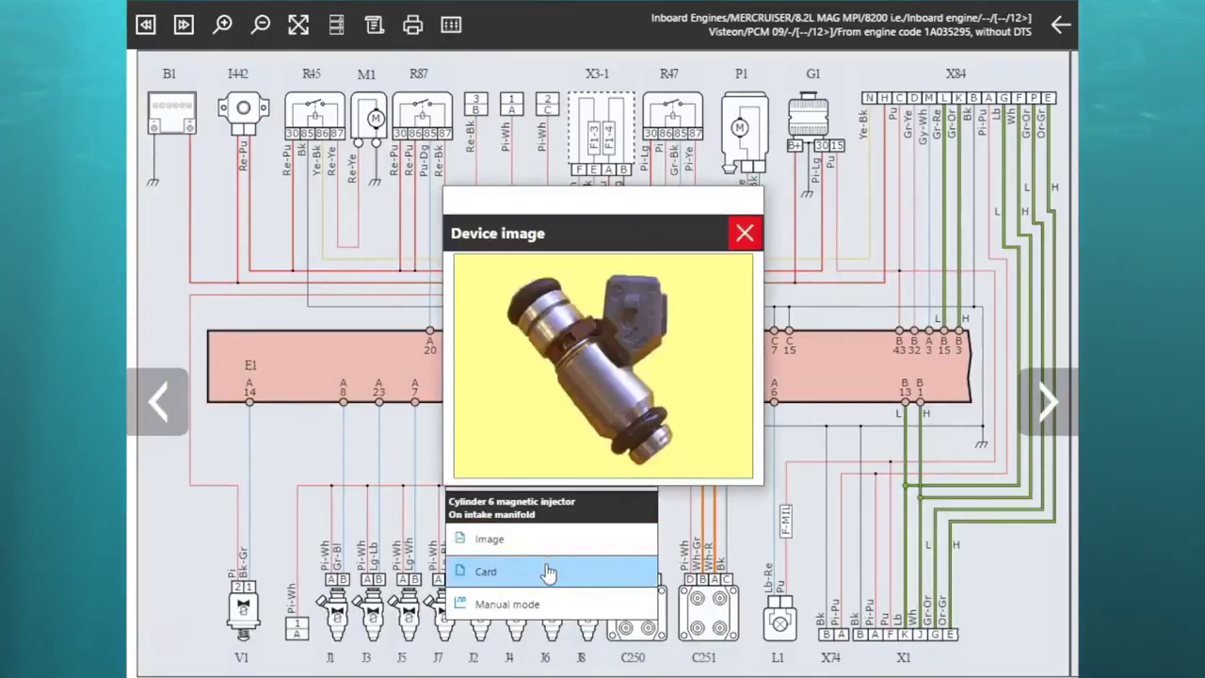
click(546, 571)
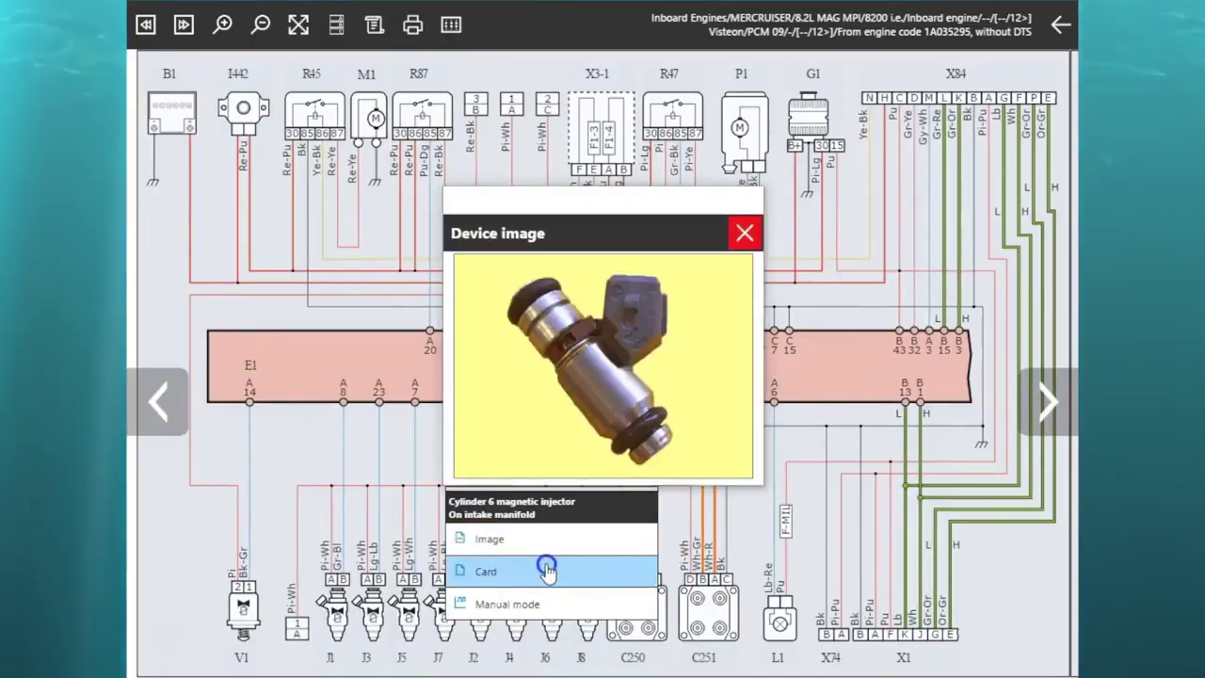
click(676, 571)
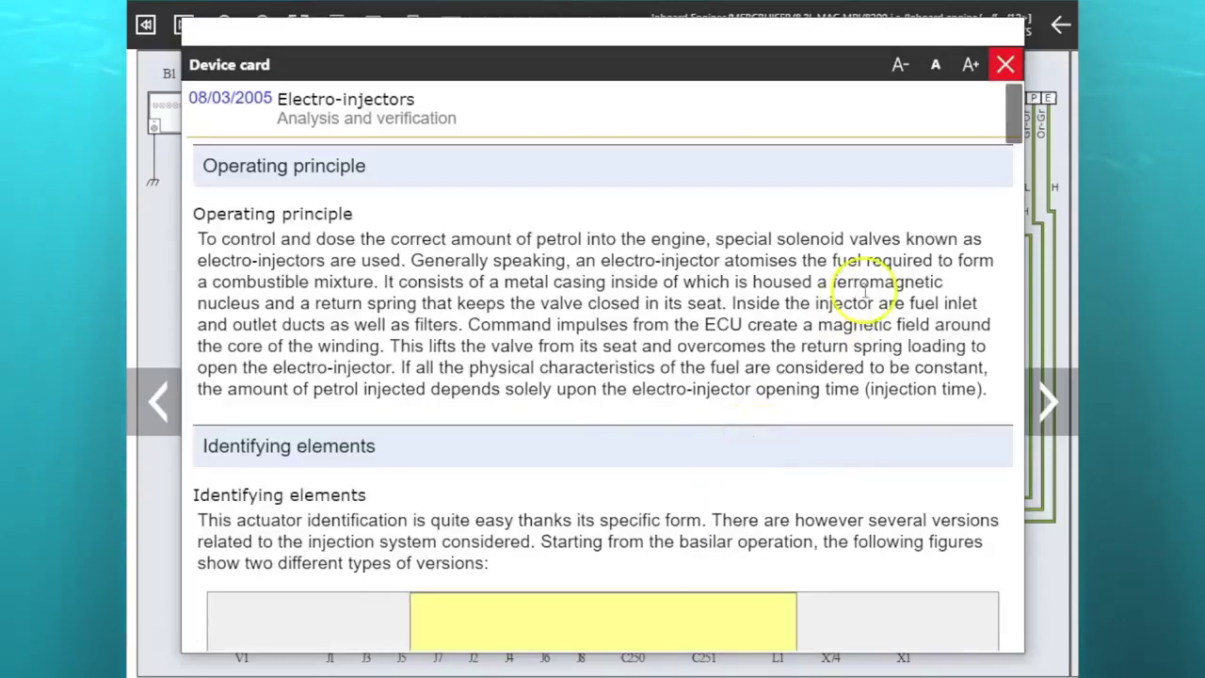
click(1008, 66)
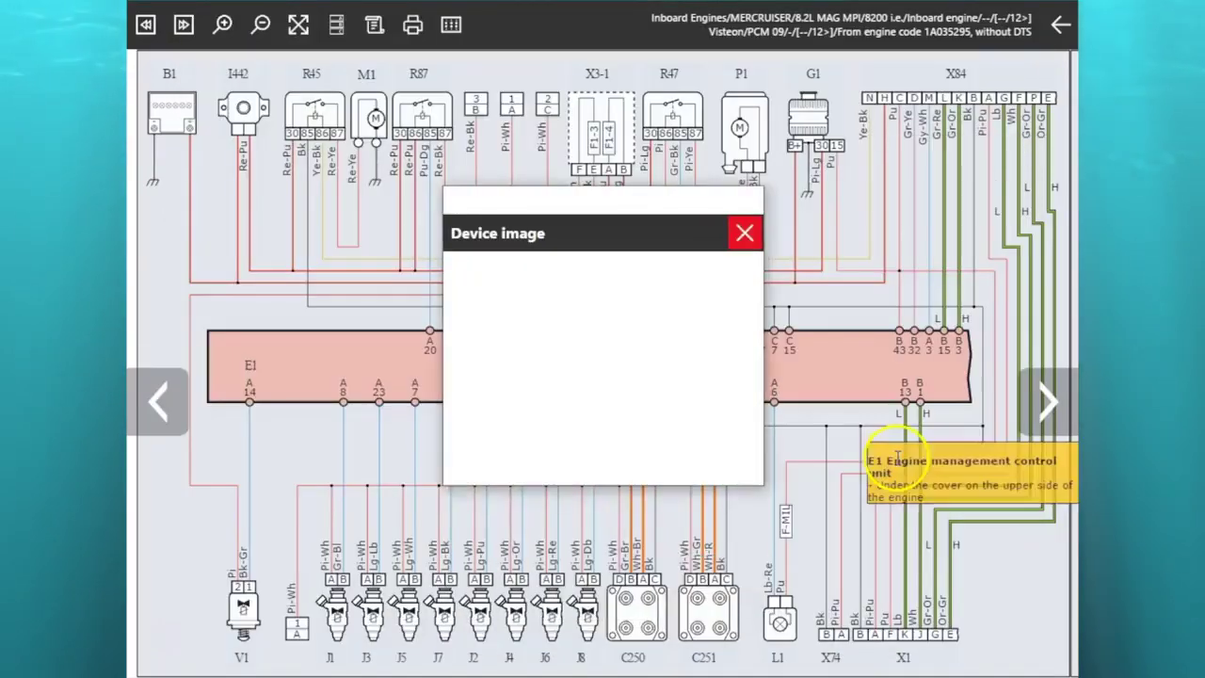
click(745, 233)
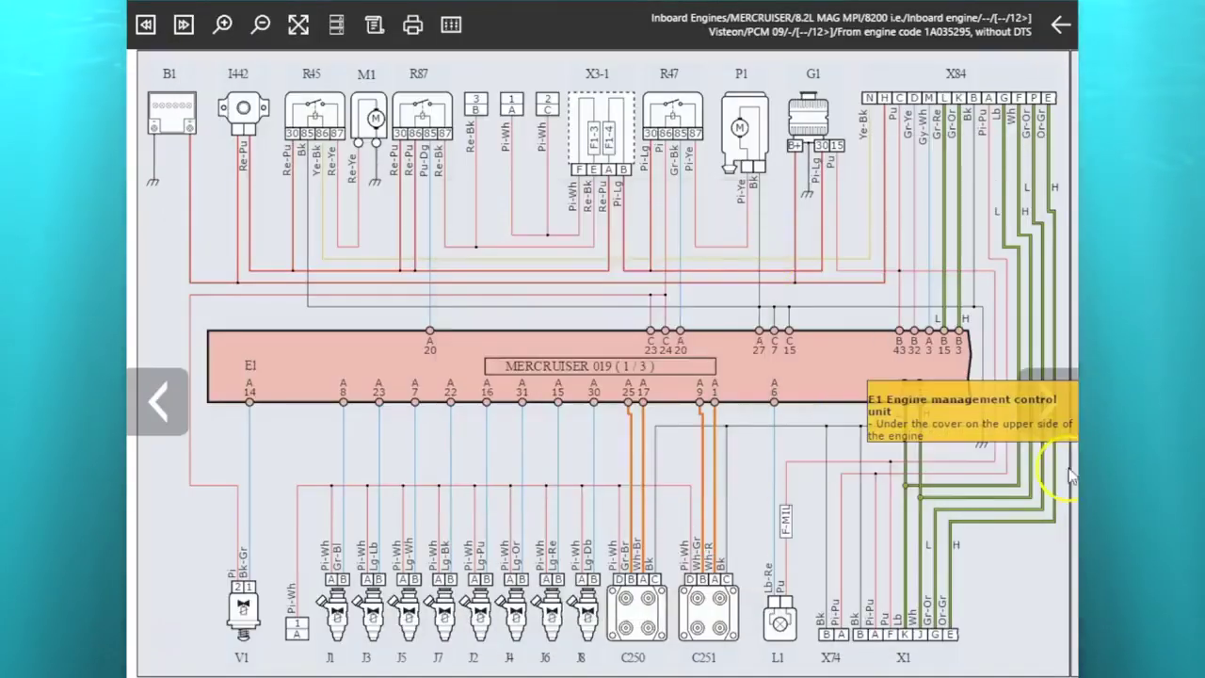
click(1060, 405)
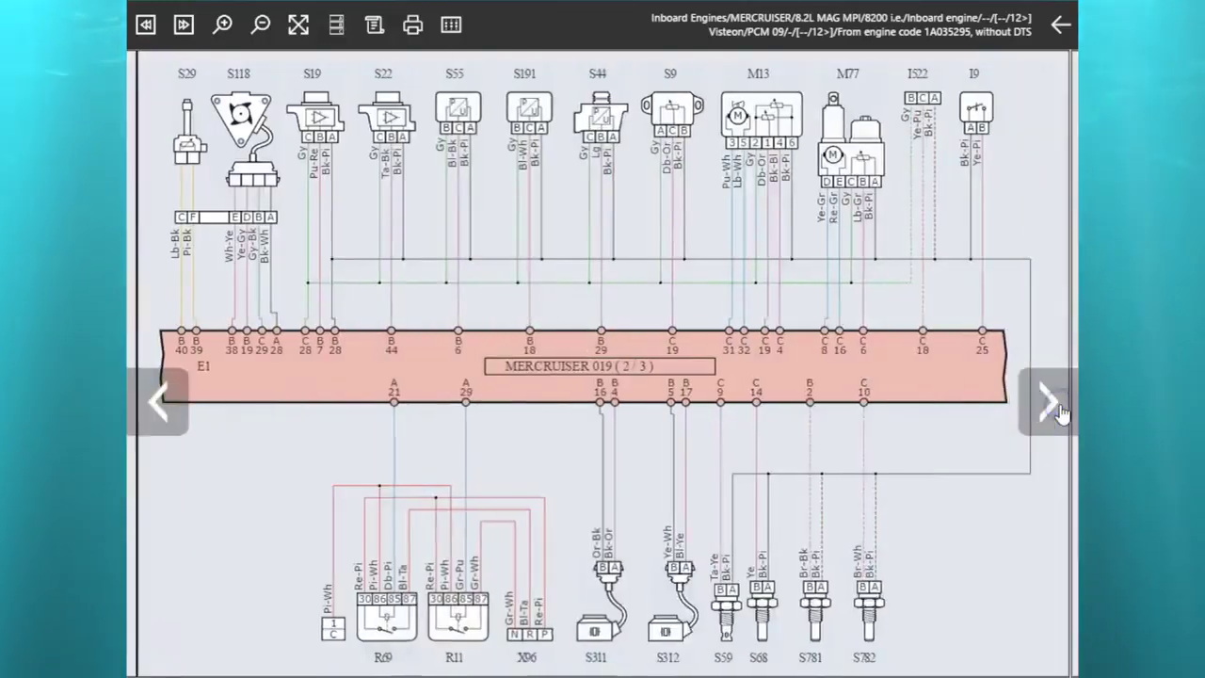
- View the S312 bank 2 knock sensor's photo and its piezoelectric technical card, then close the card
click(671, 629)
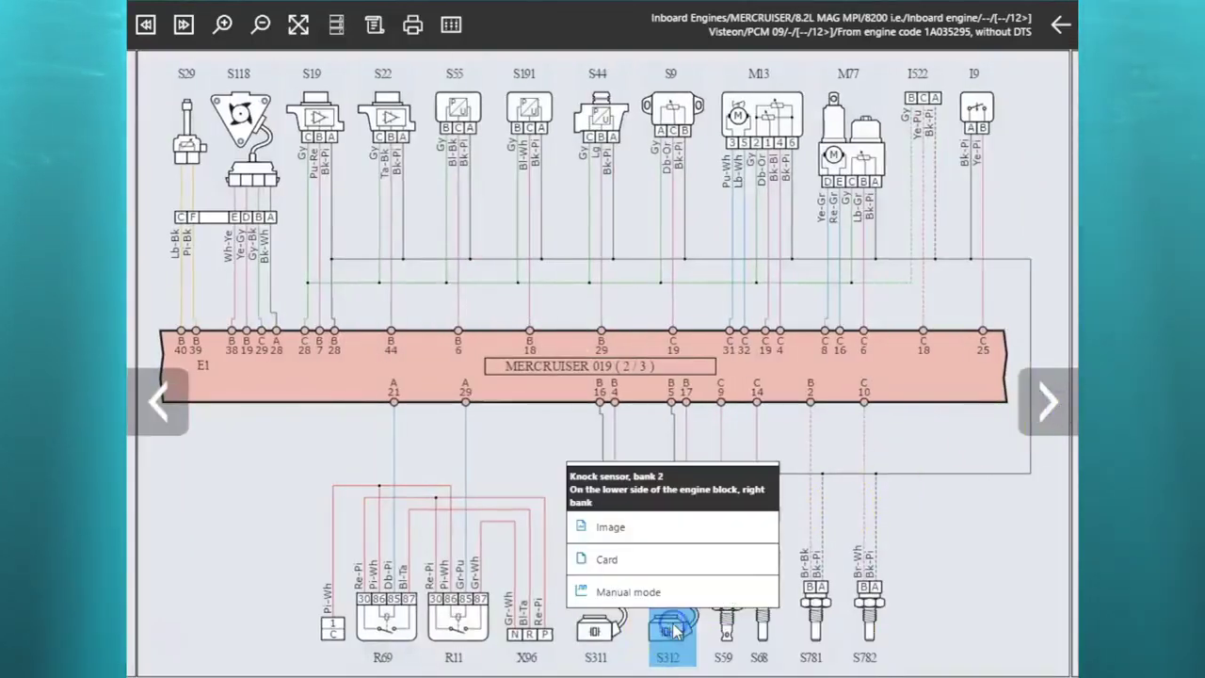
click(699, 530)
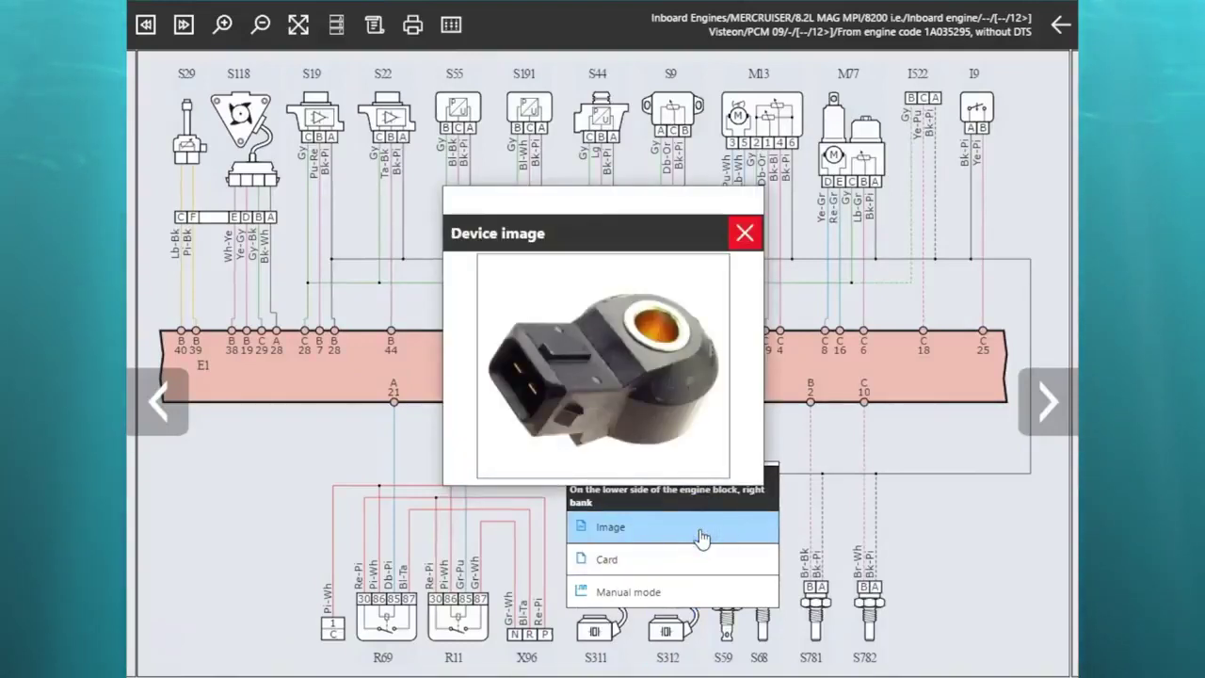
click(694, 557)
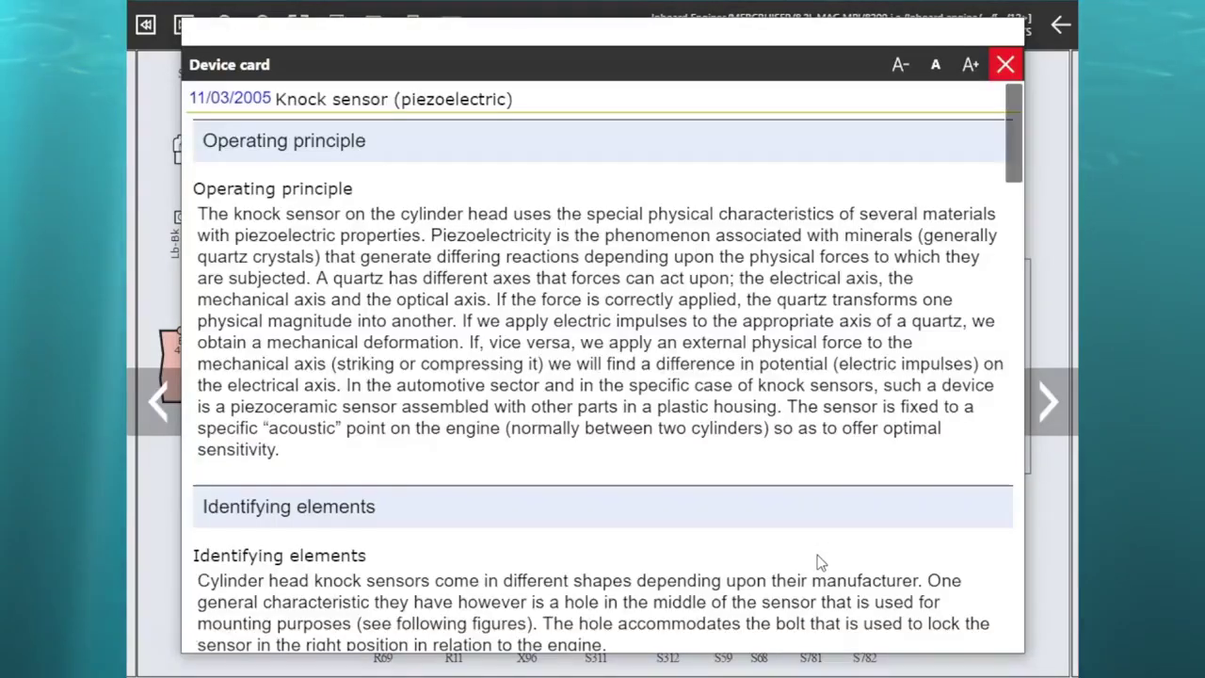
drag(1013, 162, 1014, 487)
click(1006, 64)
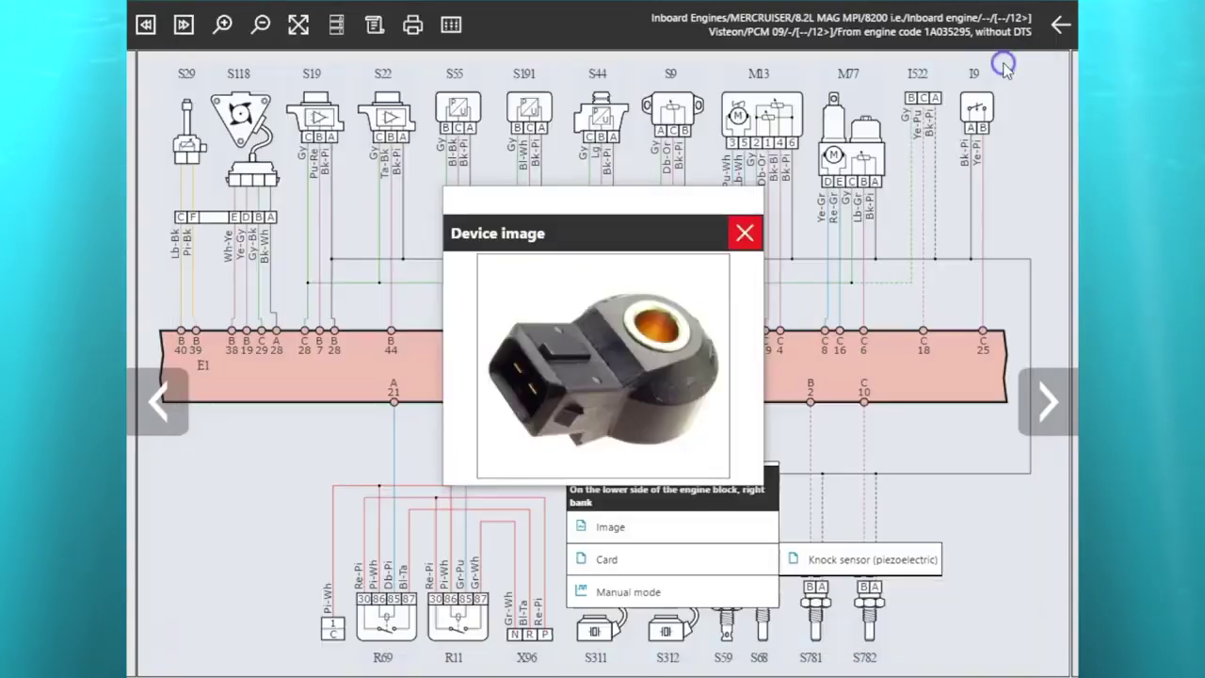
- Expand the Visteon PCM 09 nominal value sheets under Vehicle sheets and open the O2A_RangeHigh sheet
click(1061, 26)
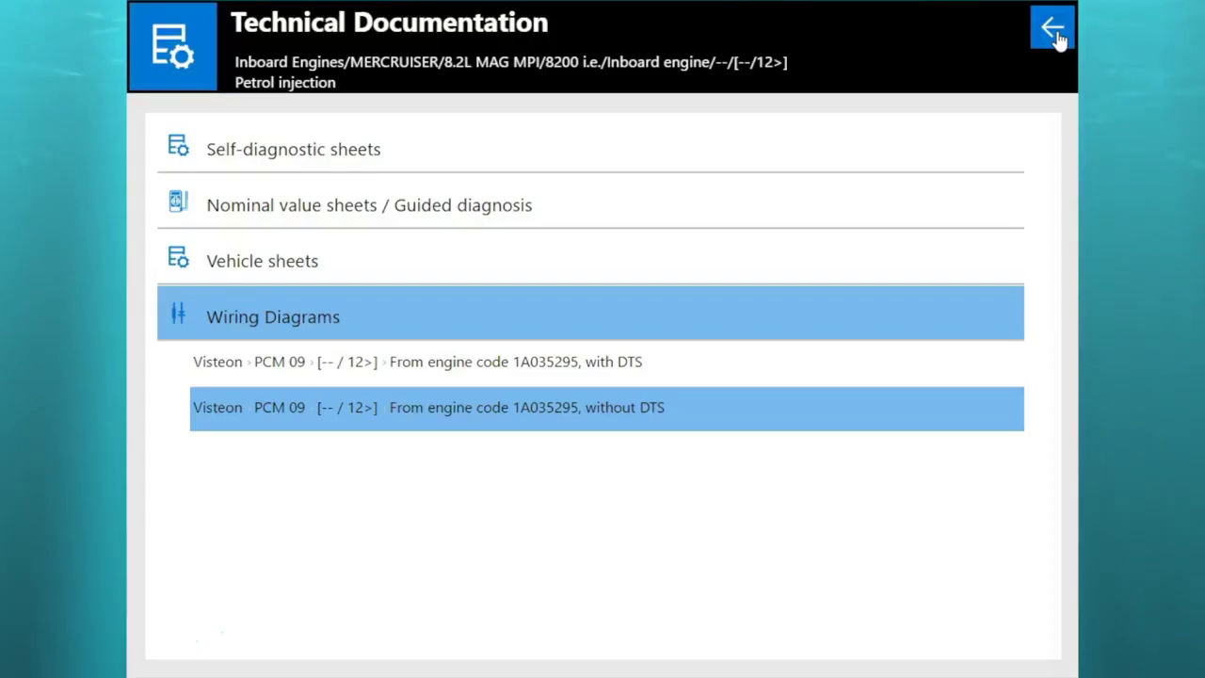
click(785, 258)
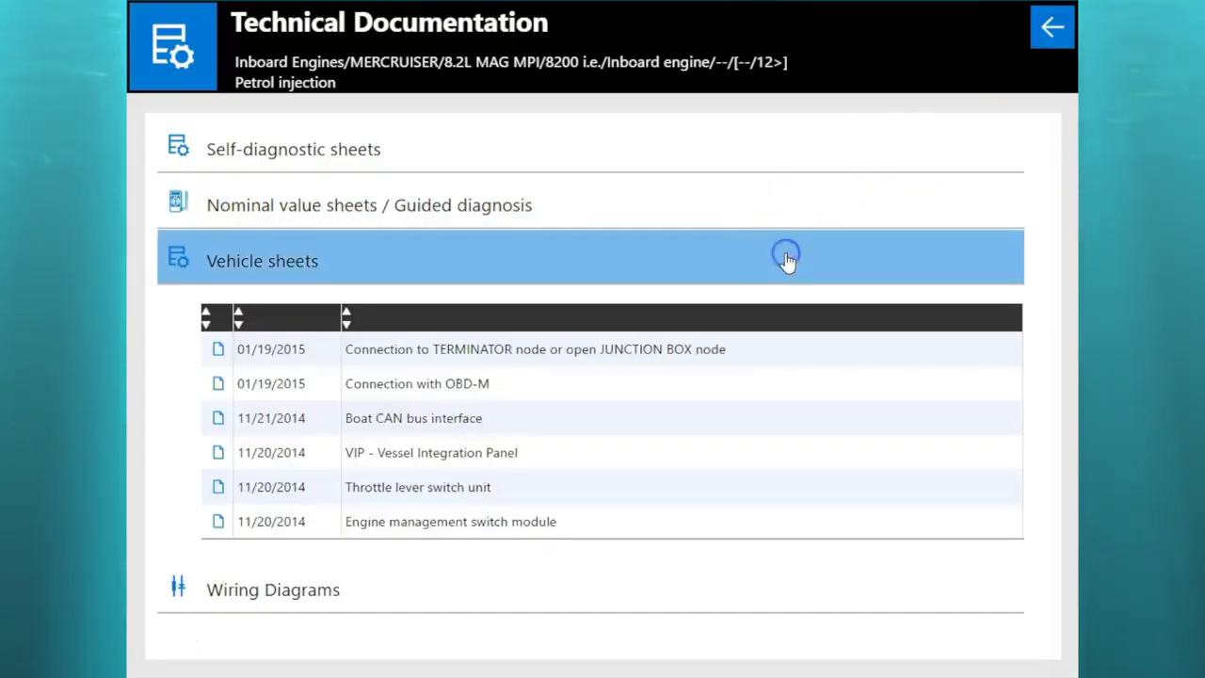
click(736, 207)
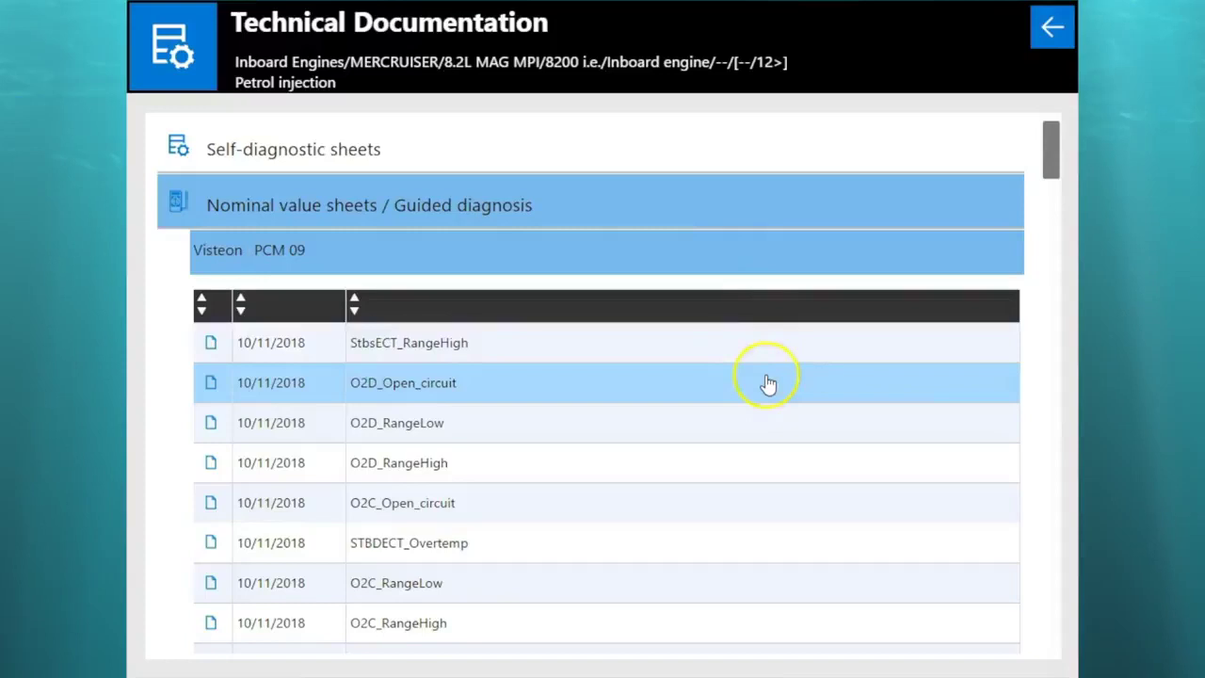
drag(1047, 151, 1048, 217)
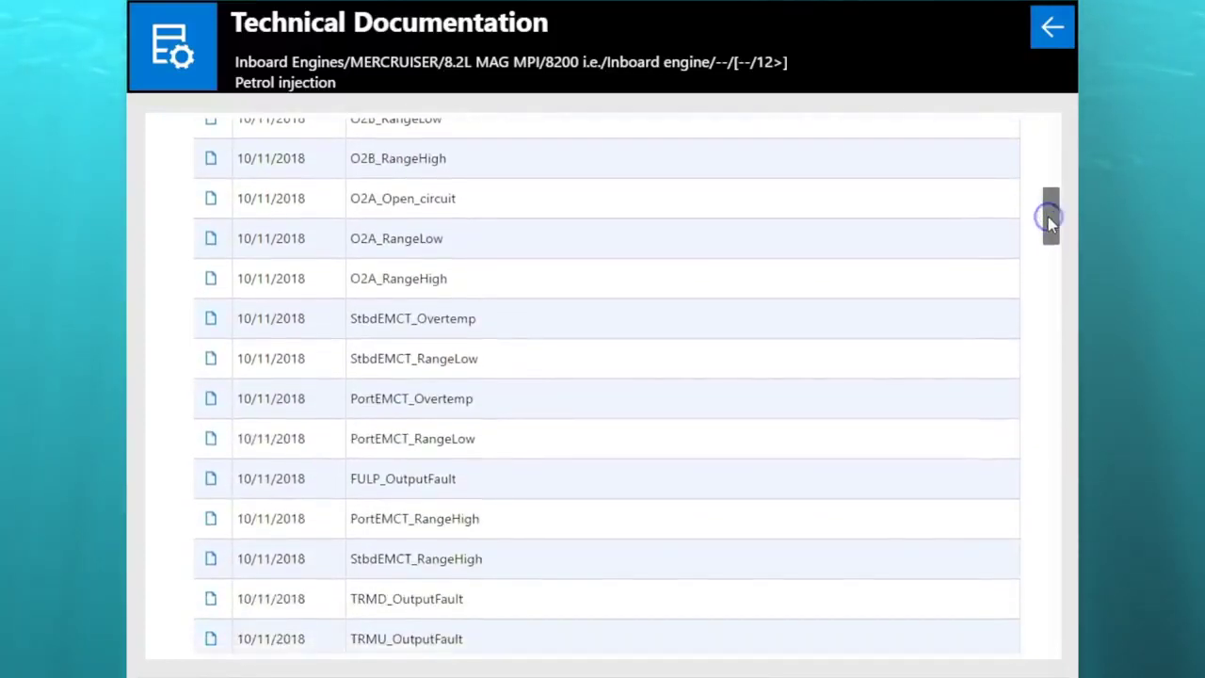
click(934, 294)
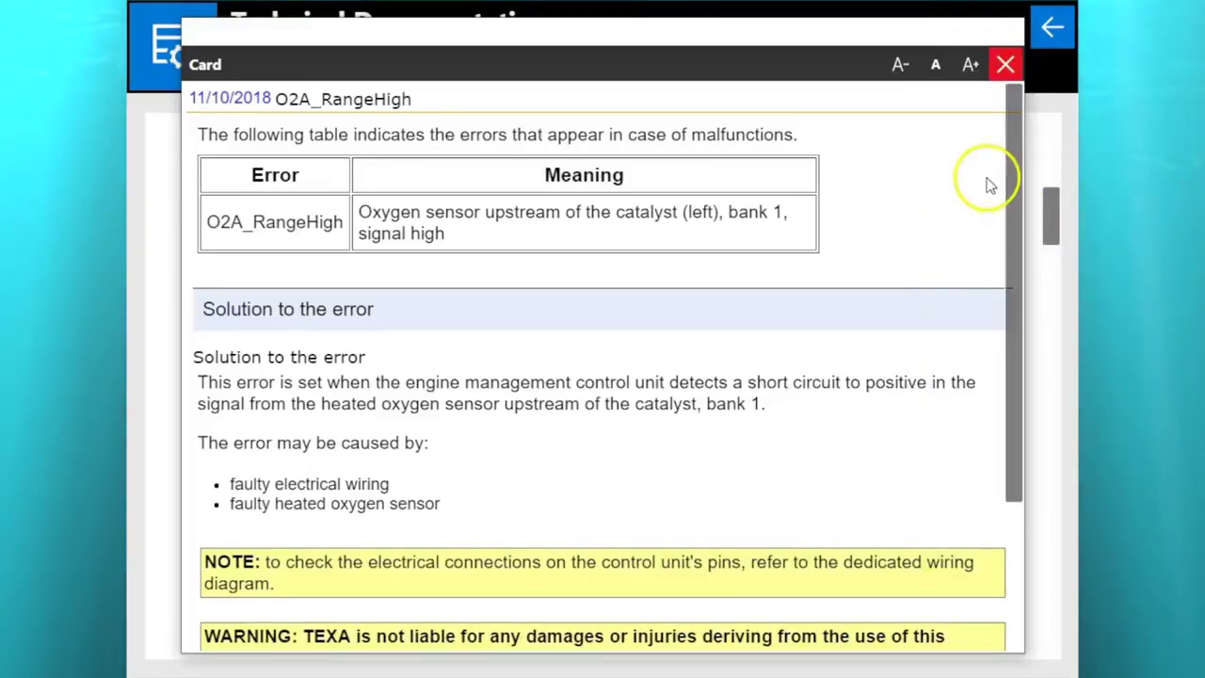
- Close the O2A_RangeHigh sheet and read the StbdEMCT_RangeLow error sheet
click(1006, 64)
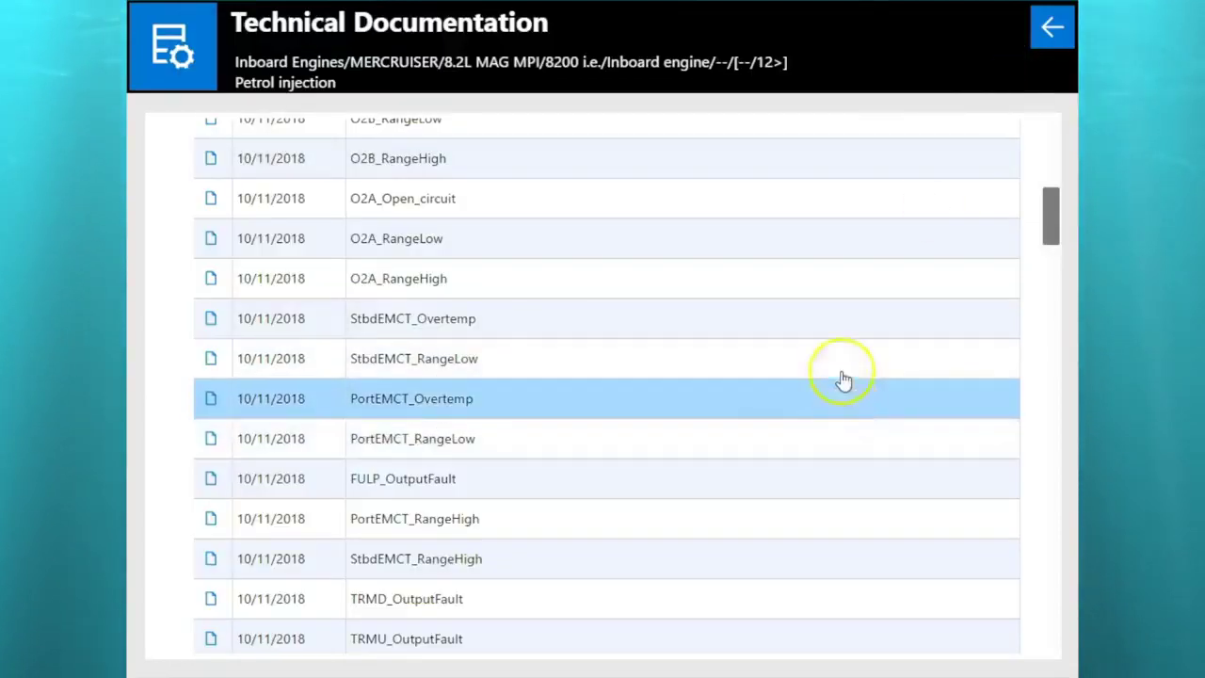
click(843, 369)
click(912, 253)
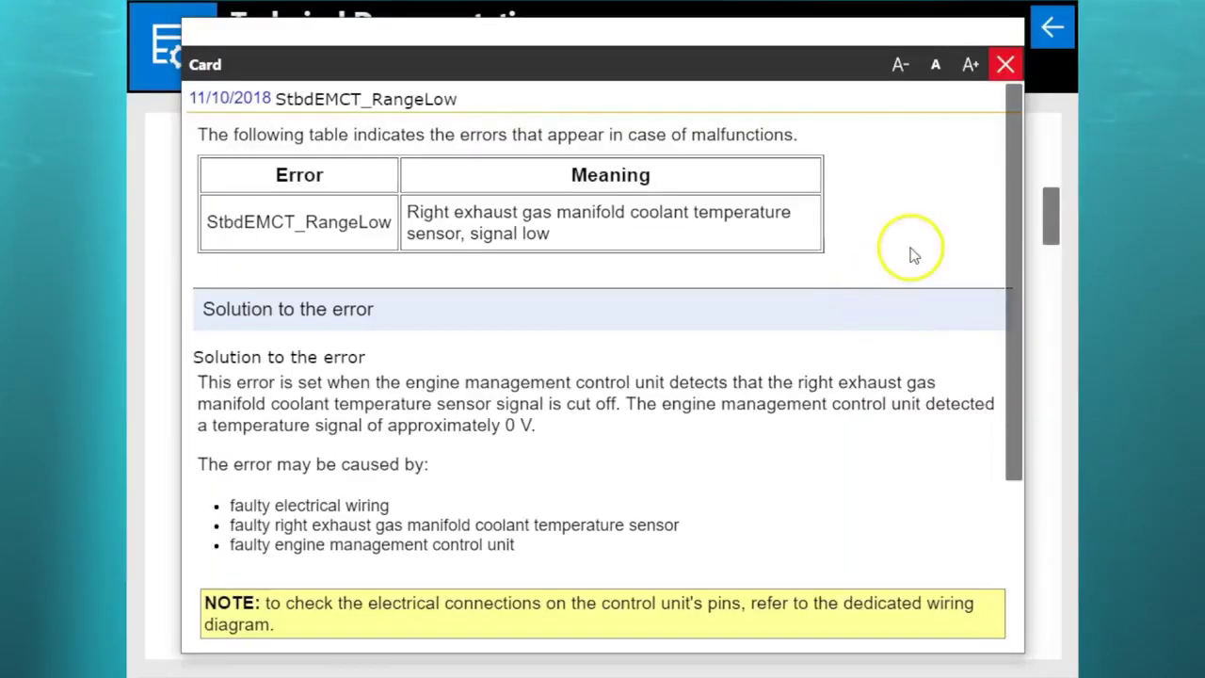
click(1006, 64)
- Scroll the Petrol injection error sheet list down to its last entry, SysVolt_RangeHigh
scroll(861, 410, down, 3)
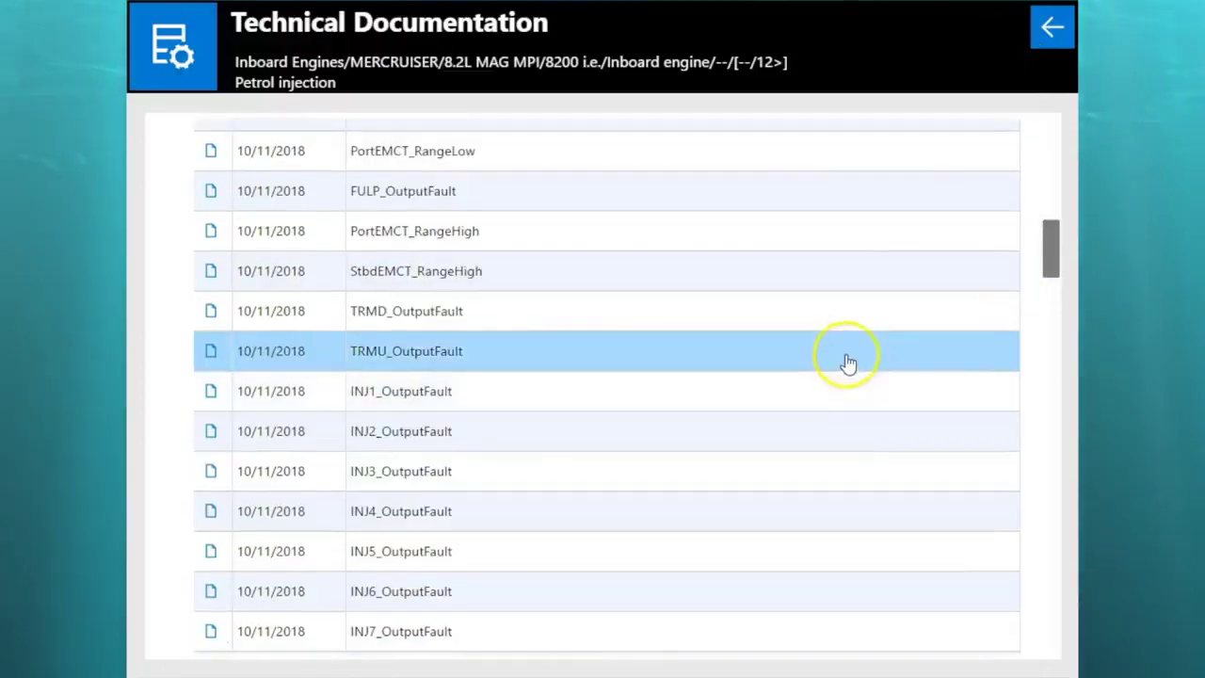
drag(1048, 280, 1049, 516)
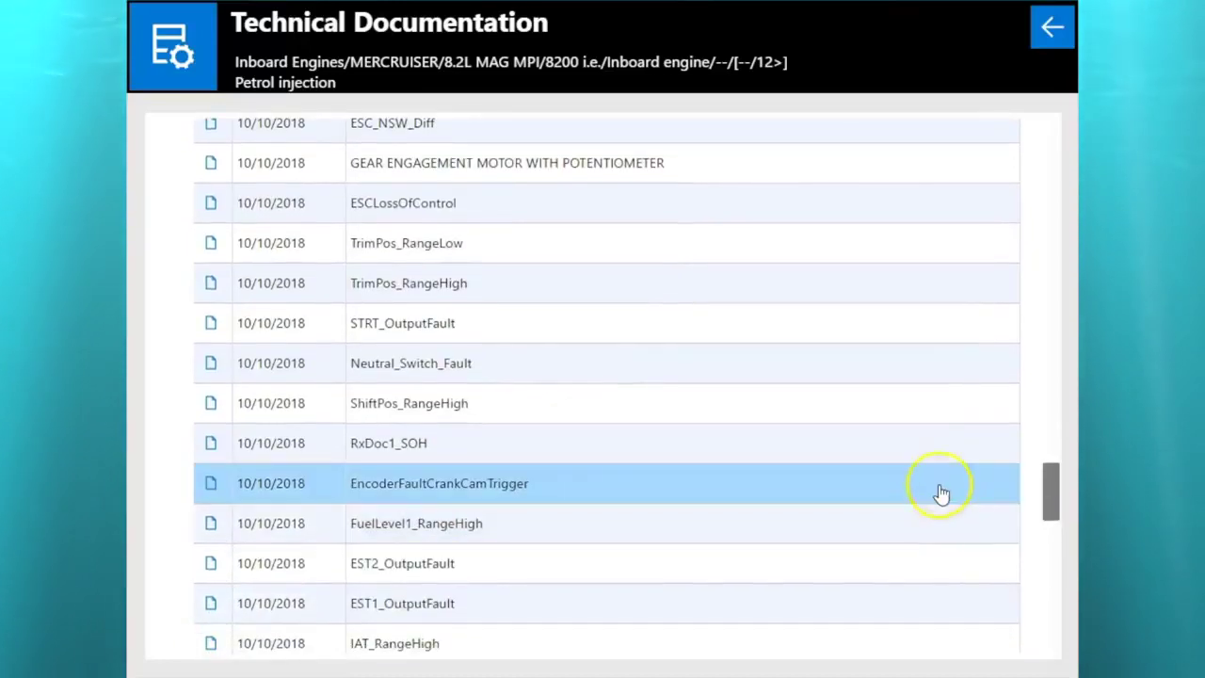
drag(1049, 477, 1049, 608)
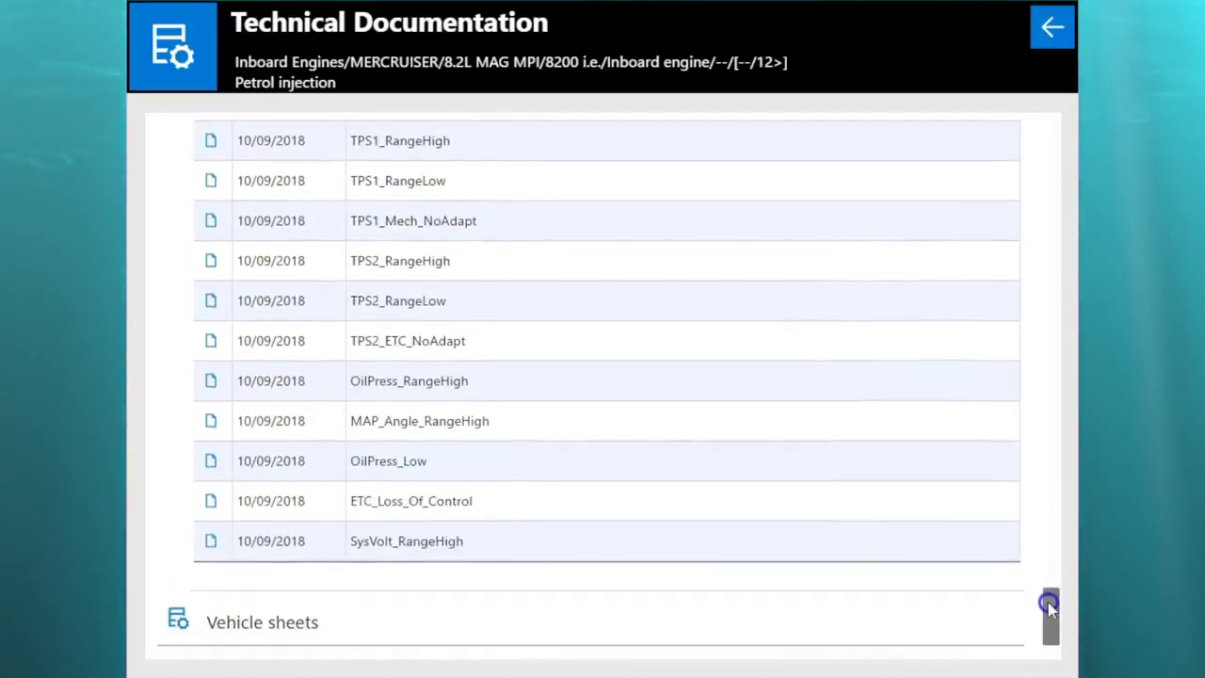